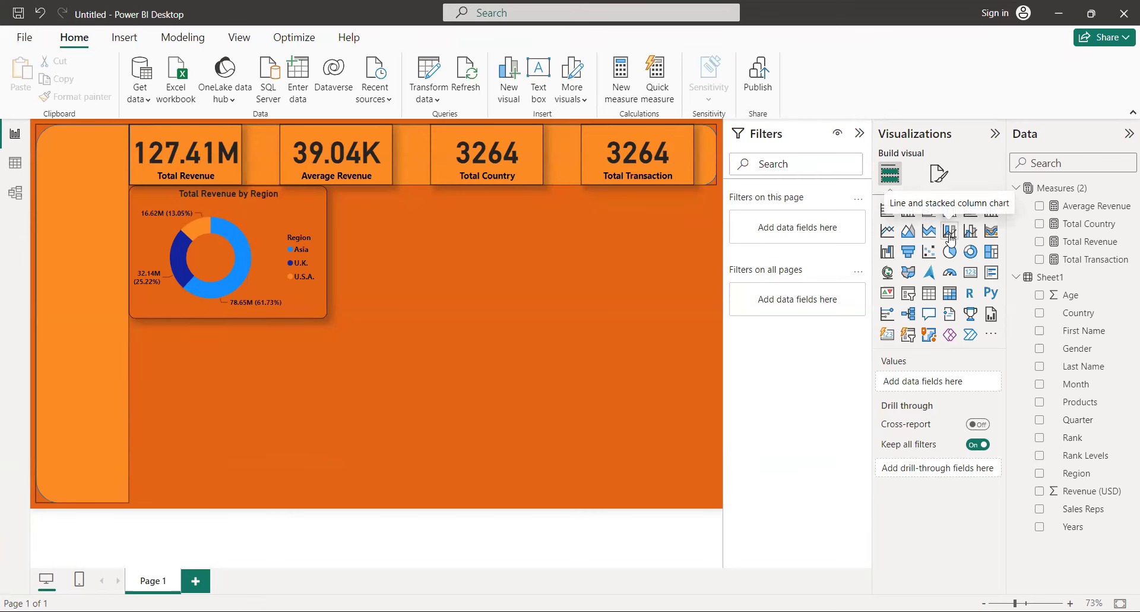
Step: Build a wide line and stacked column chart: Total Revenue columns and Average Revenue line by Country, Region legend
{"action": "left_click", "coordinate": [950, 231]}
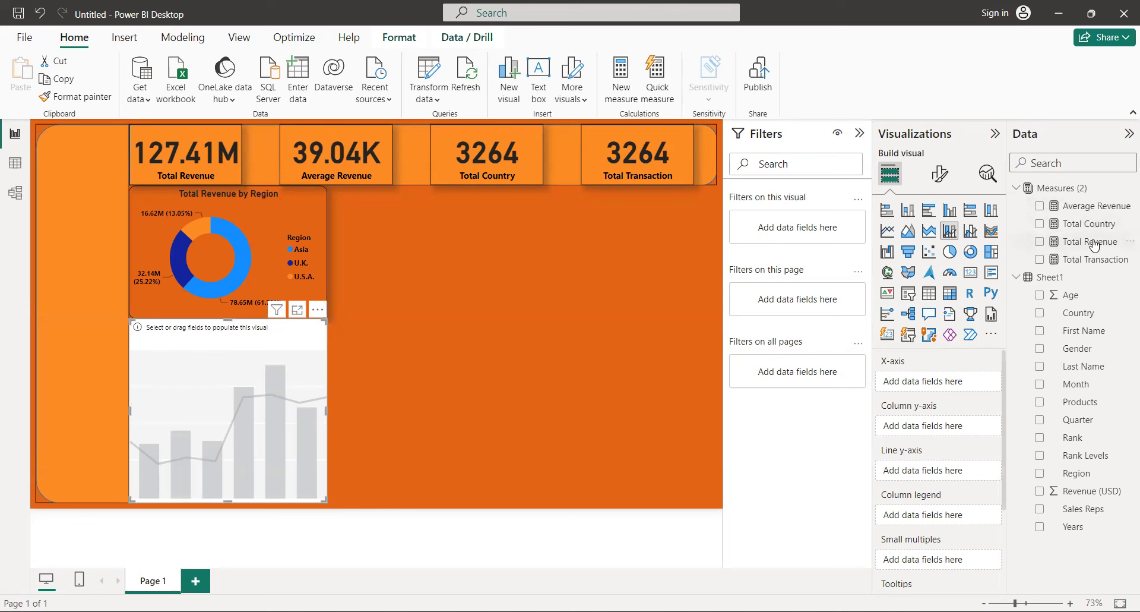
{"action": "mouse_move", "coordinate": [1088, 241]}
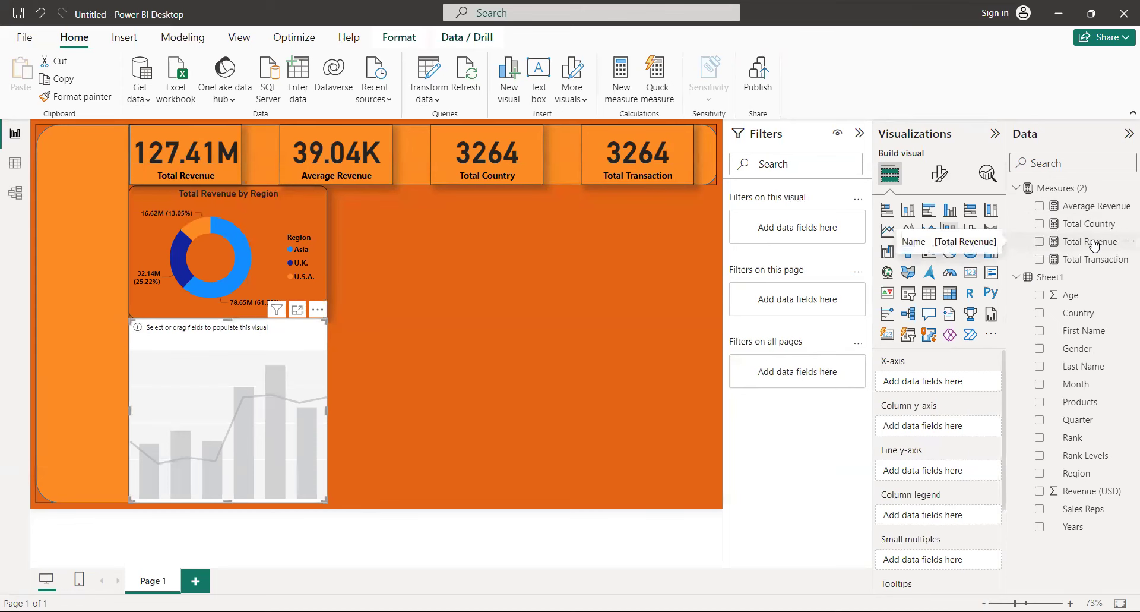
{"action": "mouse_move", "coordinate": [1094, 244]}
{"action": "left_mouse_down"}
{"action": "mouse_move", "coordinate": [951, 373]}
{"action": "mouse_move", "coordinate": [950, 405]}
{"action": "mouse_move", "coordinate": [980, 434]}
{"action": "mouse_move", "coordinate": [958, 433]}
{"action": "left_mouse_up"}
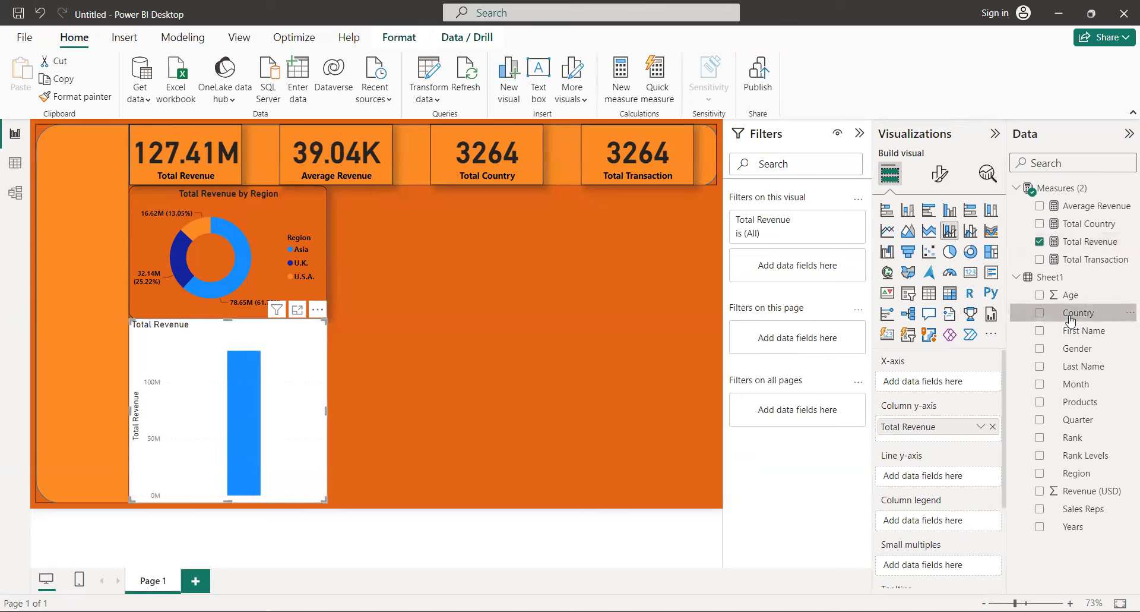
{"action": "mouse_move", "coordinate": [1095, 313]}
{"action": "left_mouse_down"}
{"action": "mouse_move", "coordinate": [989, 382]}
{"action": "mouse_move", "coordinate": [1088, 310]}
{"action": "mouse_move", "coordinate": [962, 385]}
{"action": "left_mouse_up"}
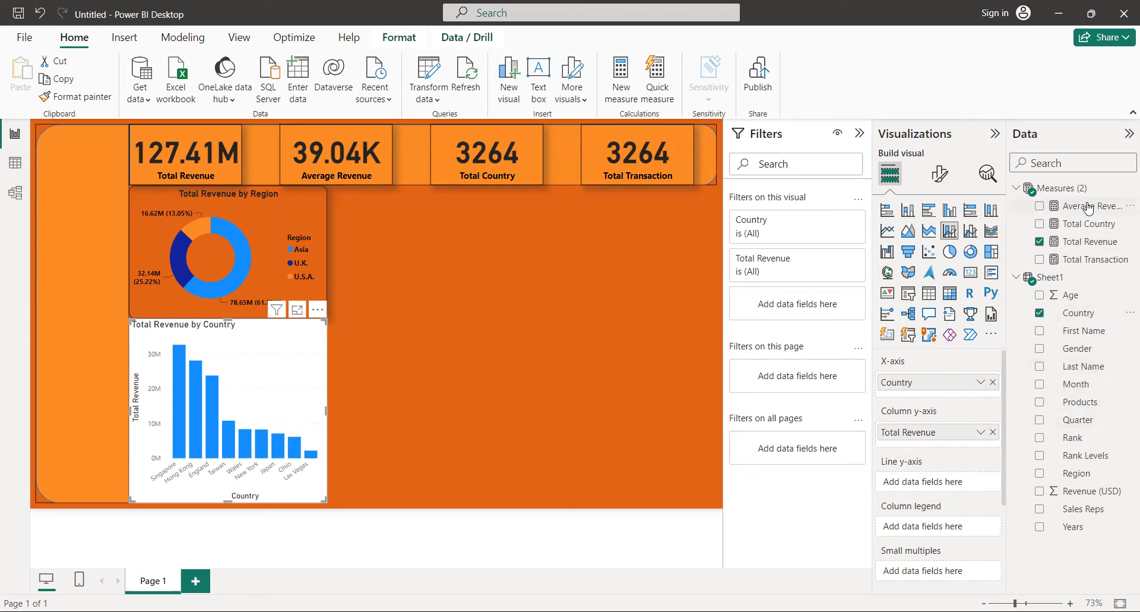
{"action": "mouse_move", "coordinate": [1088, 208]}
{"action": "left_mouse_down"}
{"action": "mouse_move", "coordinate": [992, 342]}
{"action": "mouse_move", "coordinate": [979, 464]}
{"action": "left_mouse_up"}
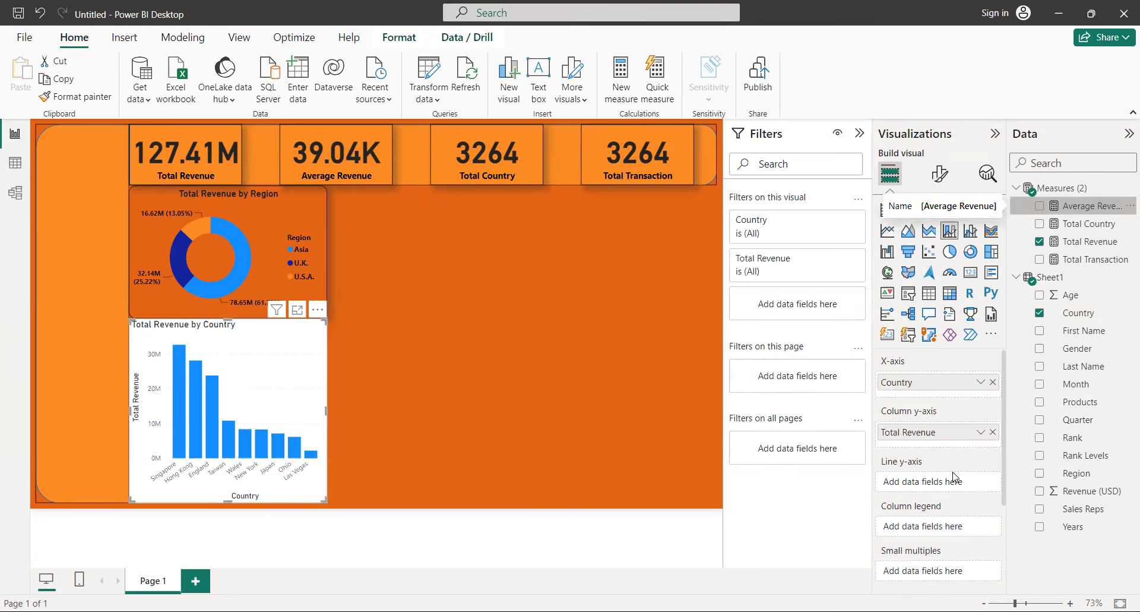
{"action": "left_click_drag", "start_coordinate": [955, 480], "coordinate": [955, 482]}
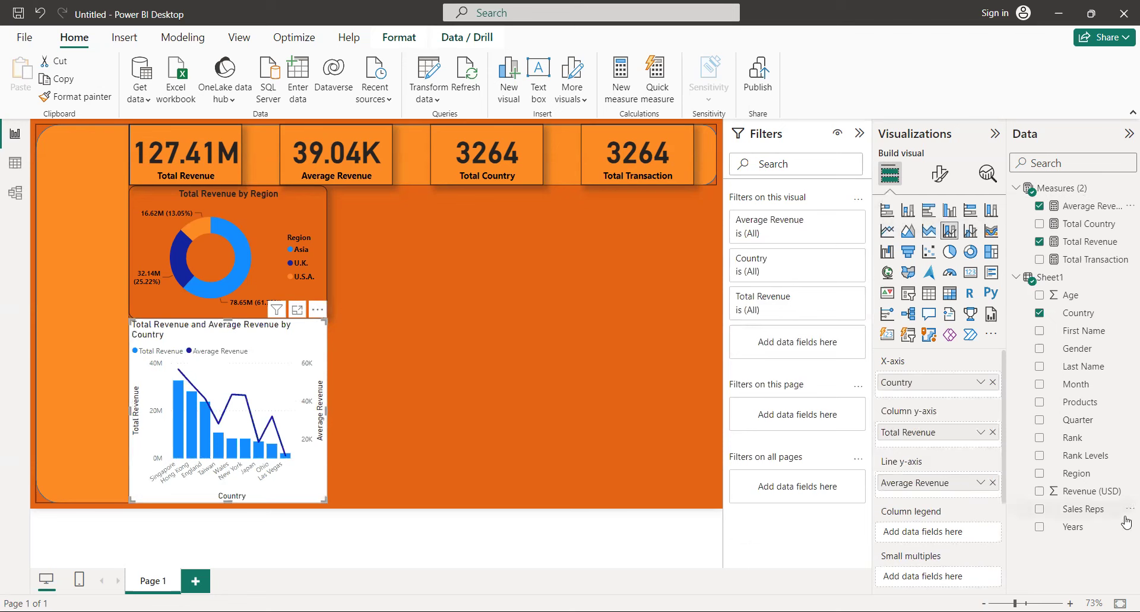
{"action": "left_click_drag", "start_coordinate": [1107, 473], "coordinate": [991, 531]}
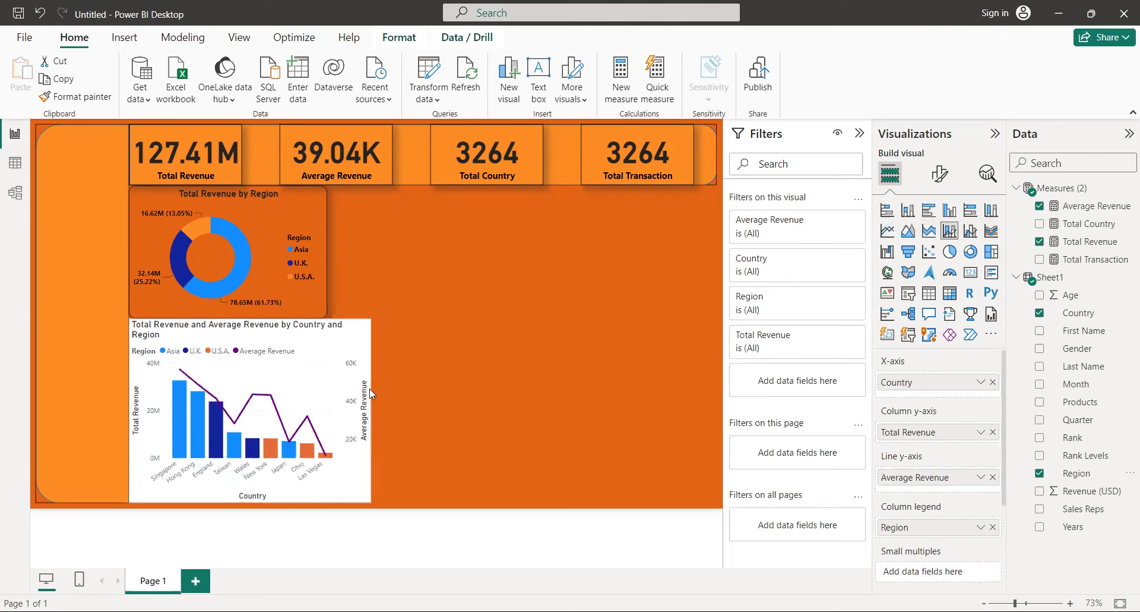
{"action": "left_click_drag", "start_coordinate": [326, 410], "coordinate": [512, 401]}
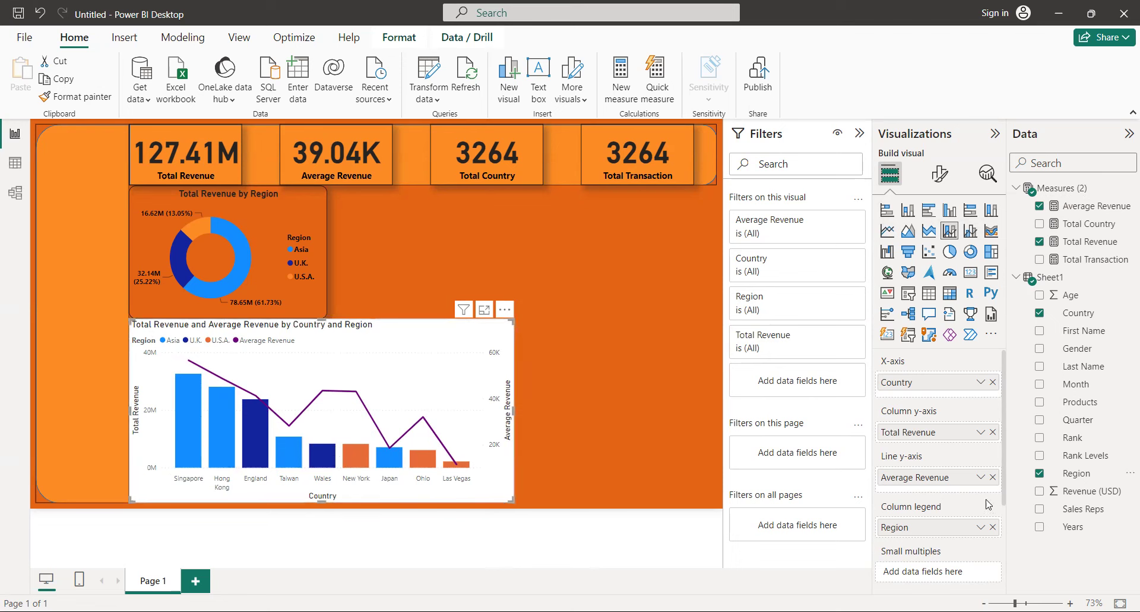
{"action": "left_click", "coordinate": [993, 527]}
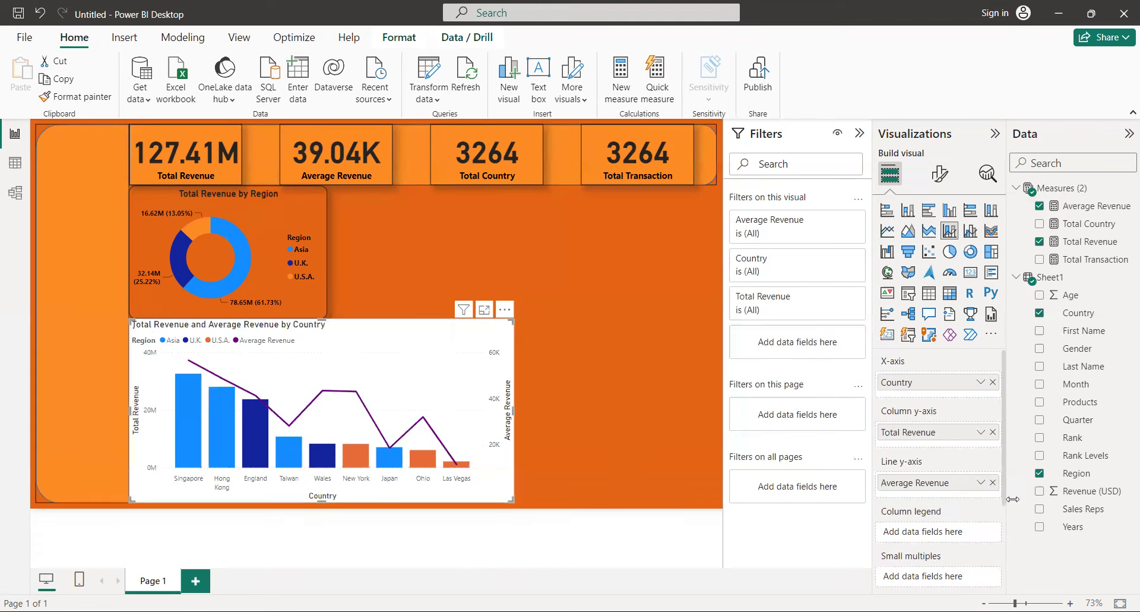
{"action": "left_click_drag", "start_coordinate": [1040, 456], "coordinate": [959, 527]}
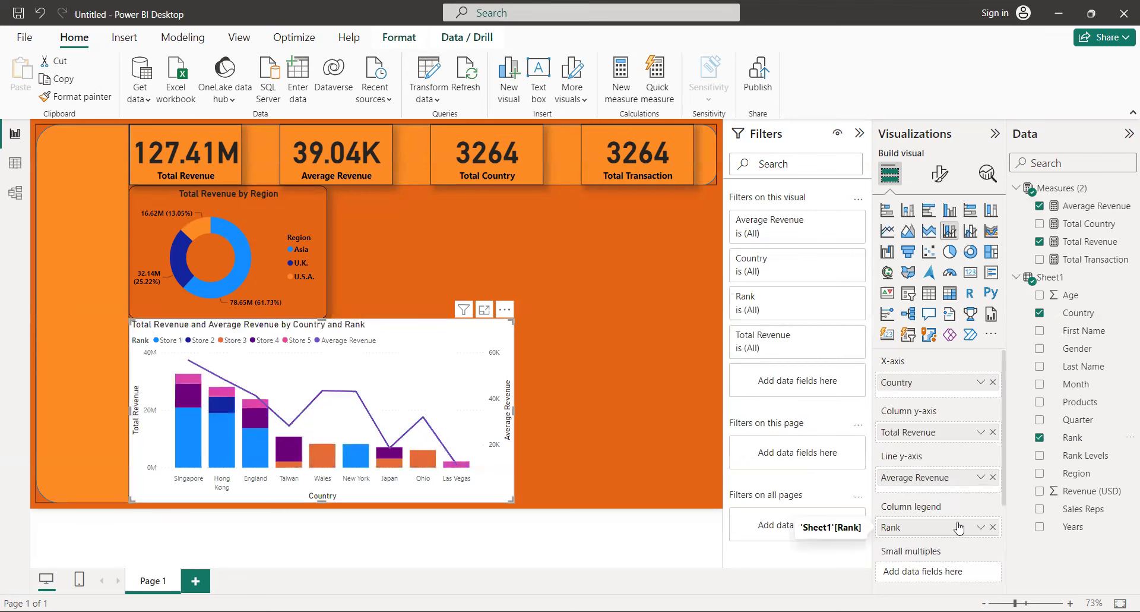
{"action": "left_click", "coordinate": [992, 527]}
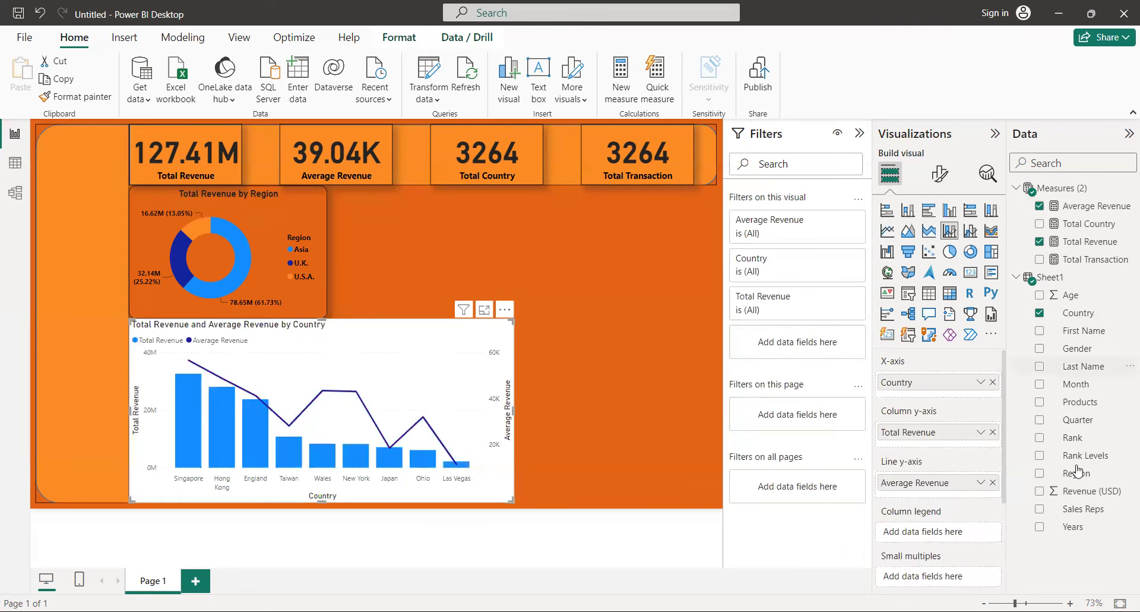
{"action": "left_click_drag", "start_coordinate": [1076, 470], "coordinate": [964, 535]}
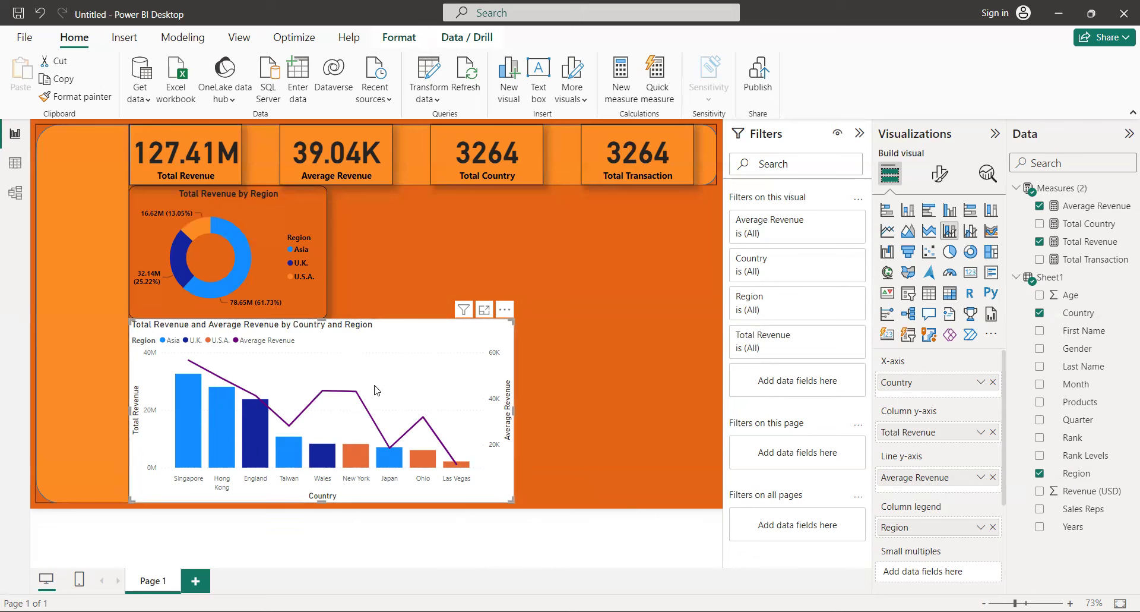
Step: Copy the donut chart's orange styling onto the combo chart with Format painter
{"action": "left_click", "coordinate": [294, 262]}
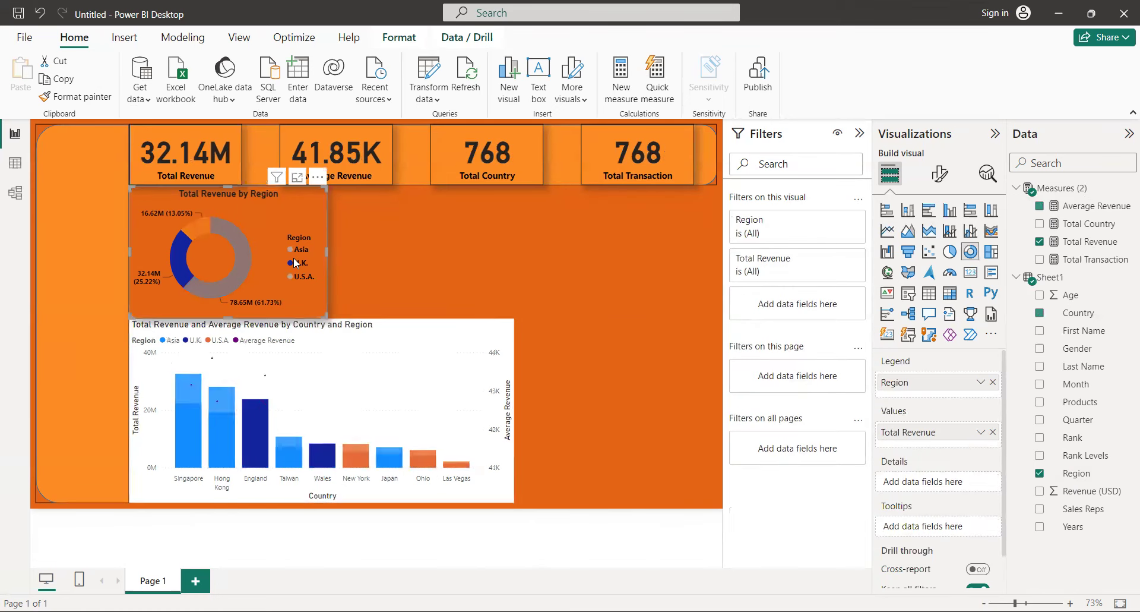
{"action": "left_click", "coordinate": [90, 99]}
{"action": "left_click", "coordinate": [353, 397]}
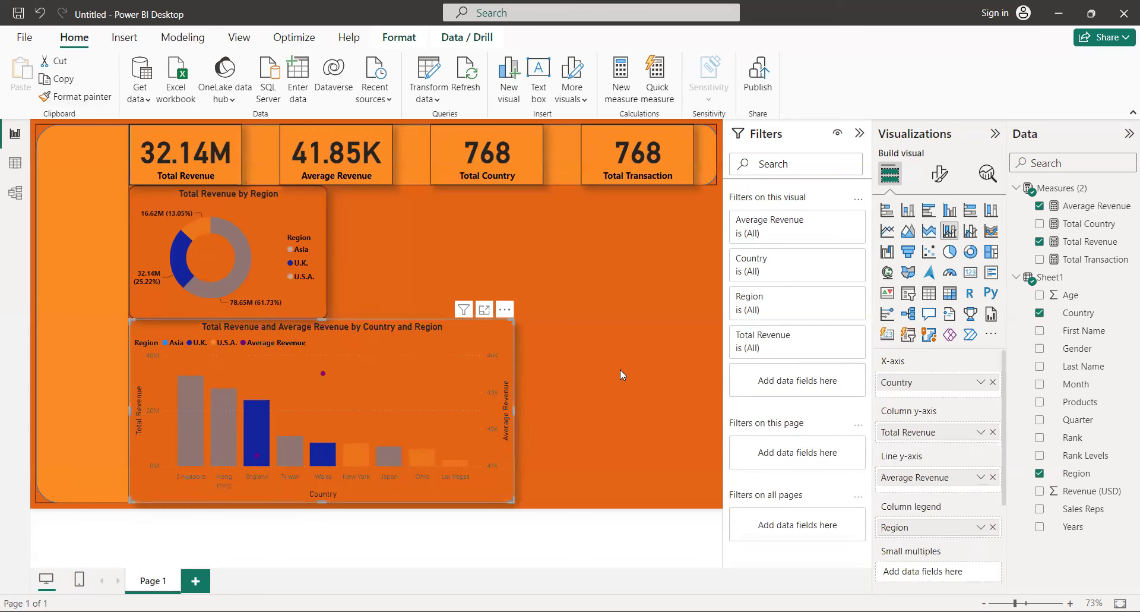
Step: Cross-filter the page by the Hong Kong bar, then clear the filter
{"action": "left_click", "coordinate": [620, 369]}
{"action": "left_click", "coordinate": [375, 389]}
{"action": "left_click", "coordinate": [227, 407]}
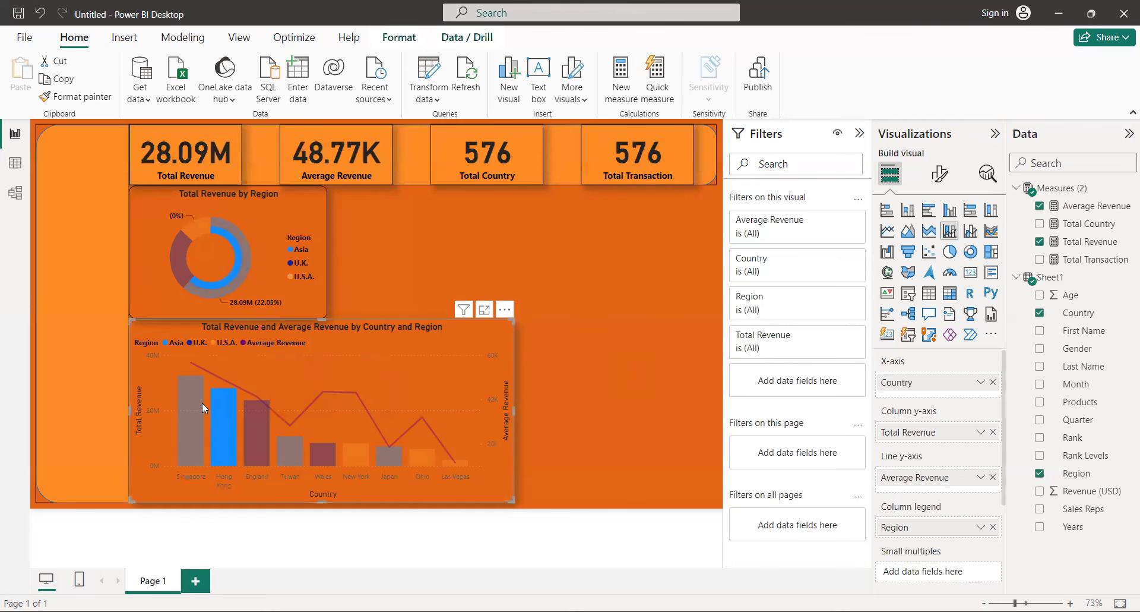
{"action": "left_click", "coordinate": [419, 354]}
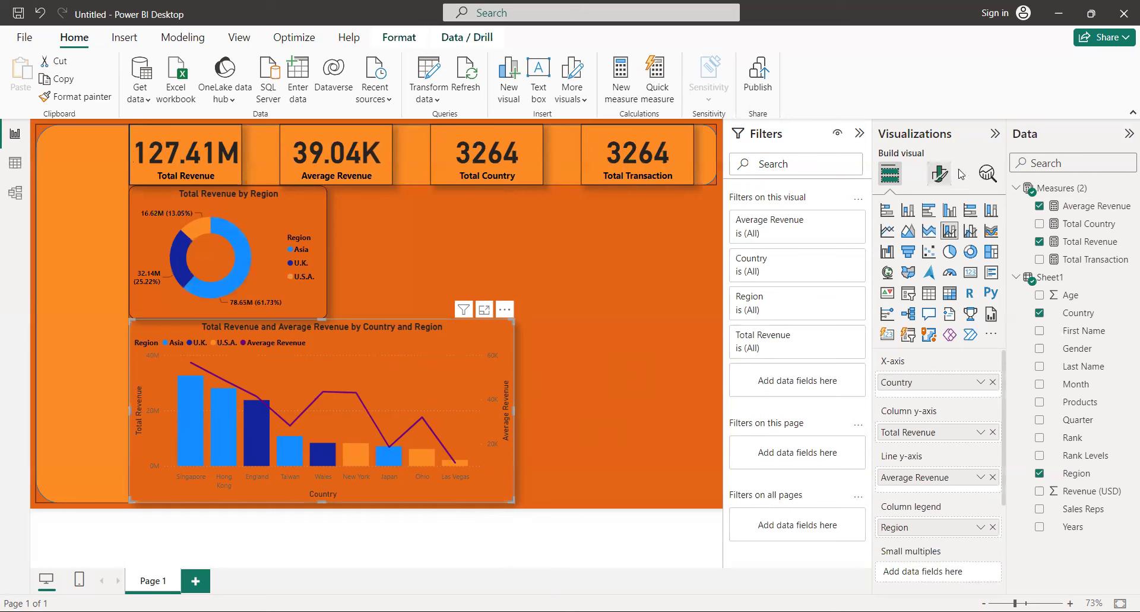
Step: Make the combo chart's x-axis labels bold and black
{"action": "left_click", "coordinate": [942, 174]}
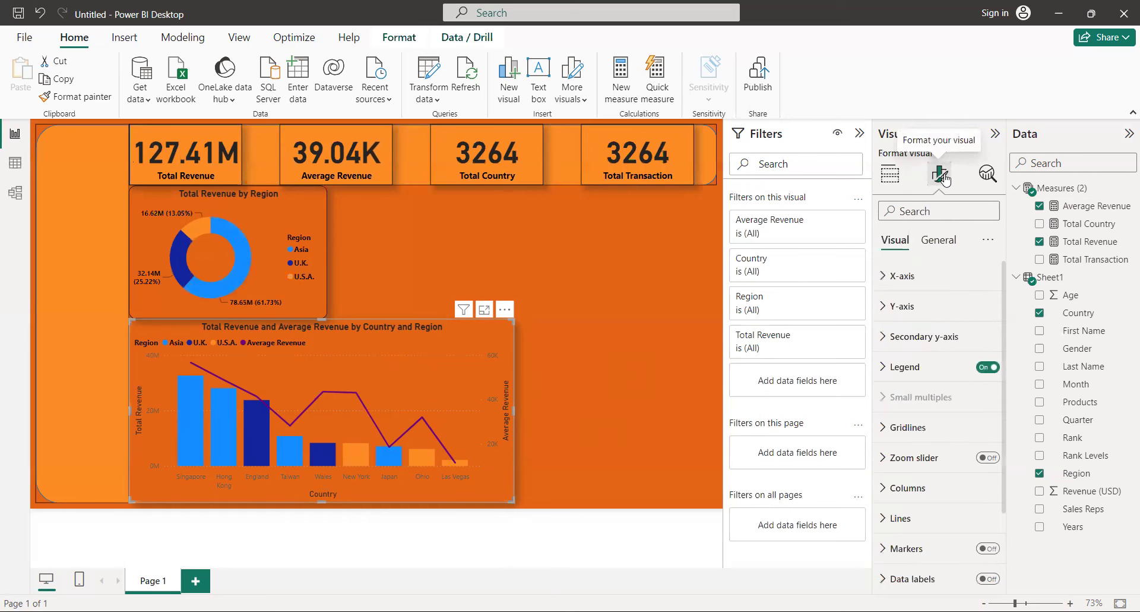
{"action": "left_click", "coordinate": [884, 278]}
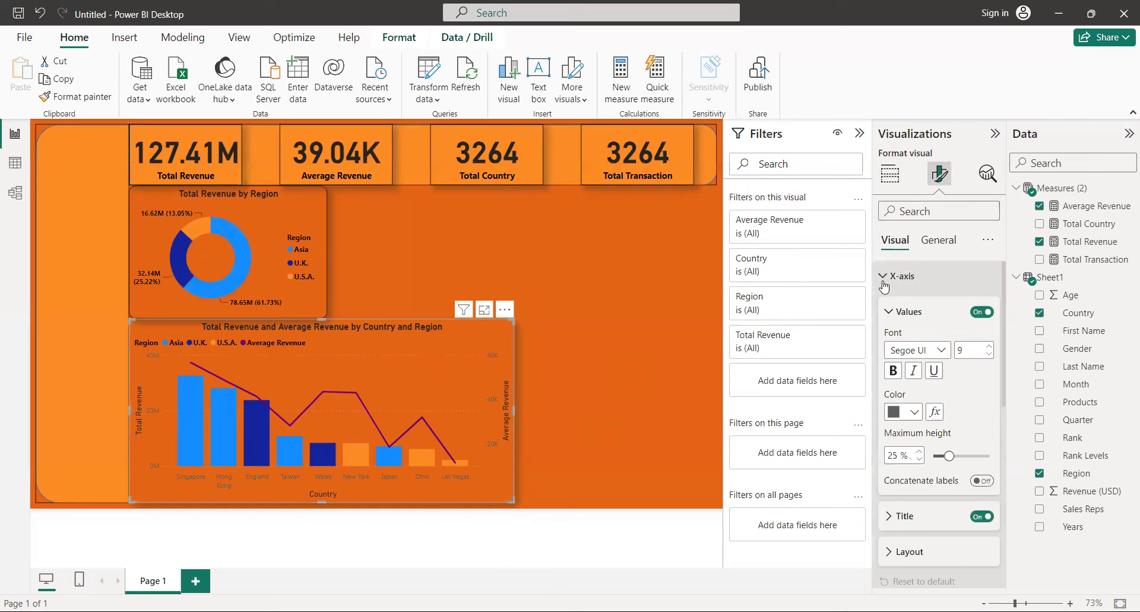
{"action": "left_click", "coordinate": [893, 370]}
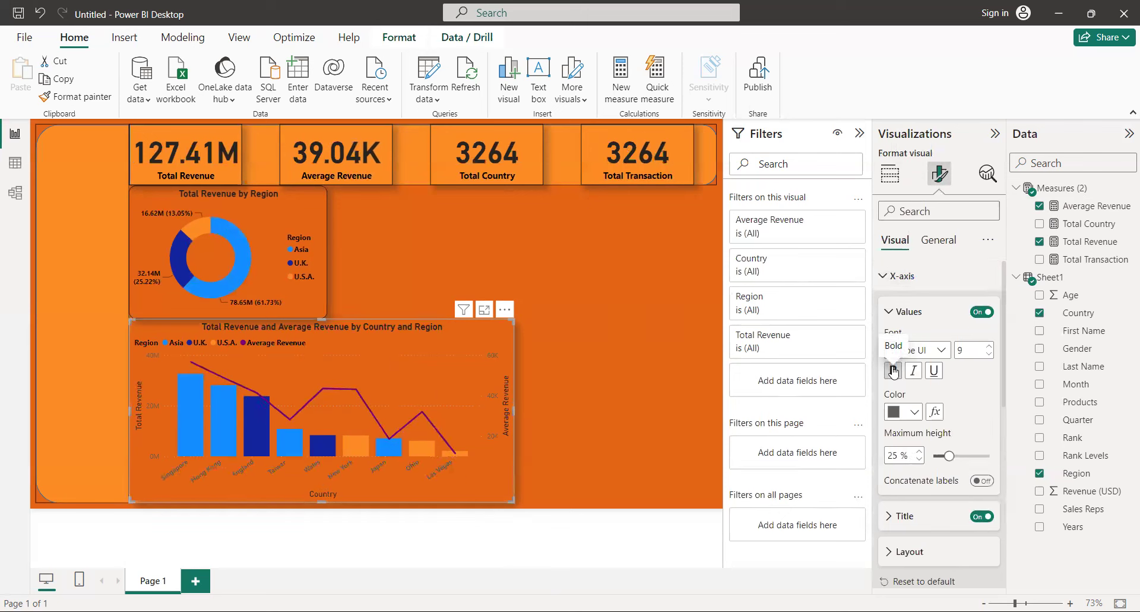
{"action": "left_click", "coordinate": [895, 413]}
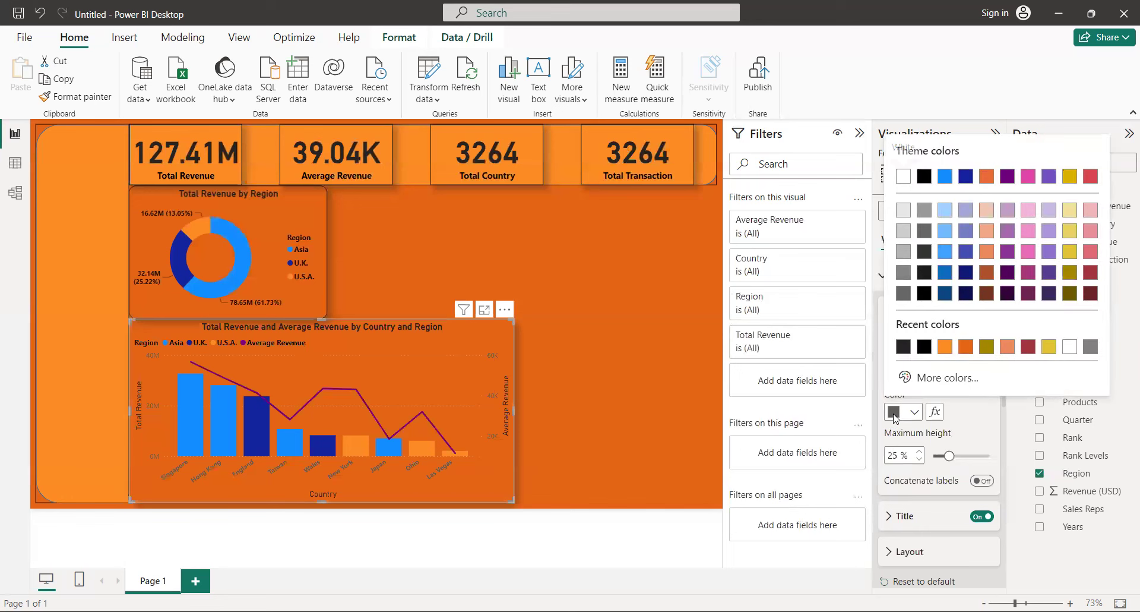
{"action": "left_click", "coordinate": [923, 351]}
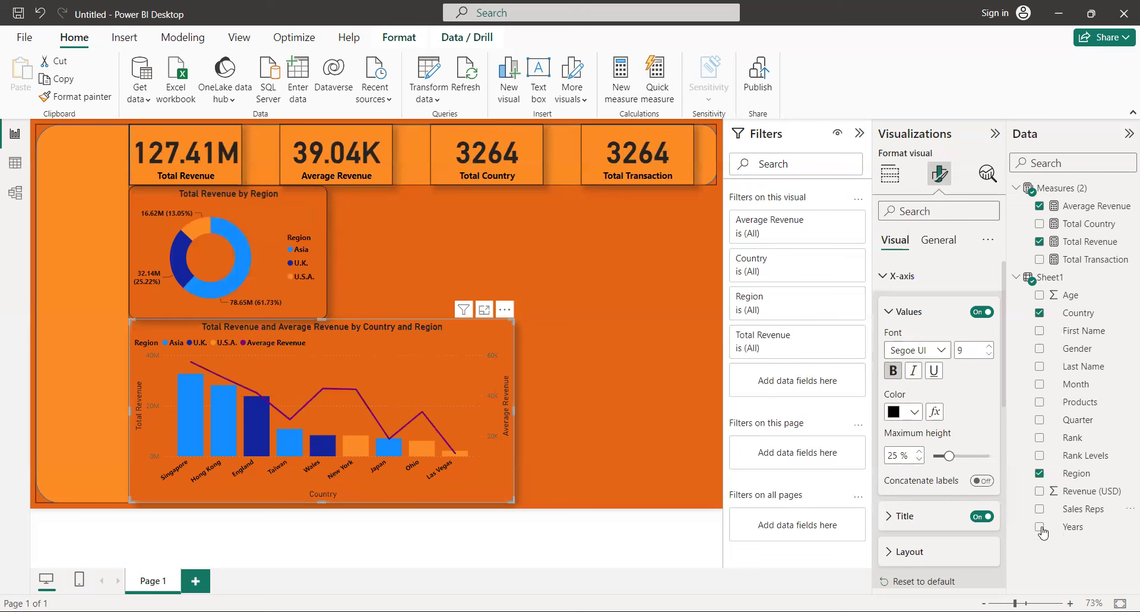
Step: Keep the x-axis title black and expand the Y-axis formatting section
{"action": "left_click", "coordinate": [889, 517]}
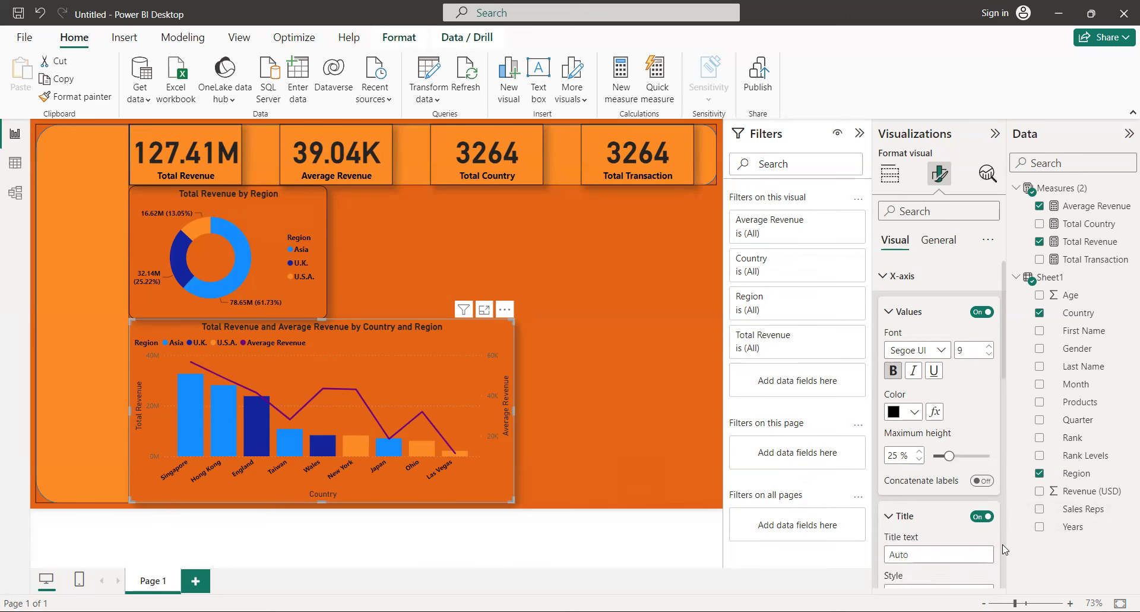
{"action": "scroll", "coordinate": [1003, 549], "scroll_direction": "down", "scroll_amount": 5}
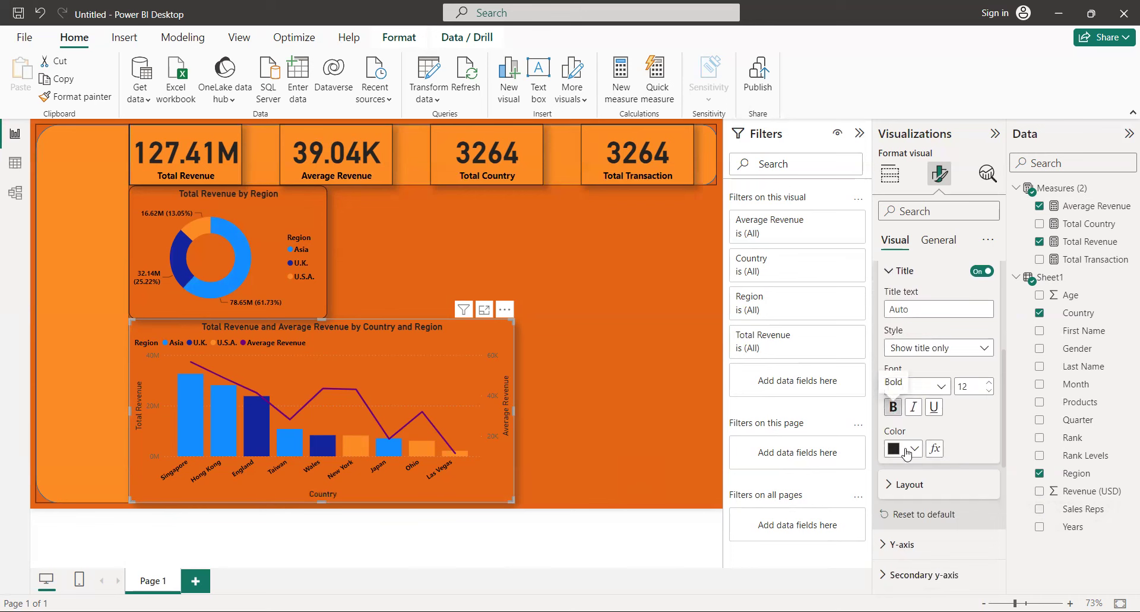
{"action": "left_click", "coordinate": [907, 451]}
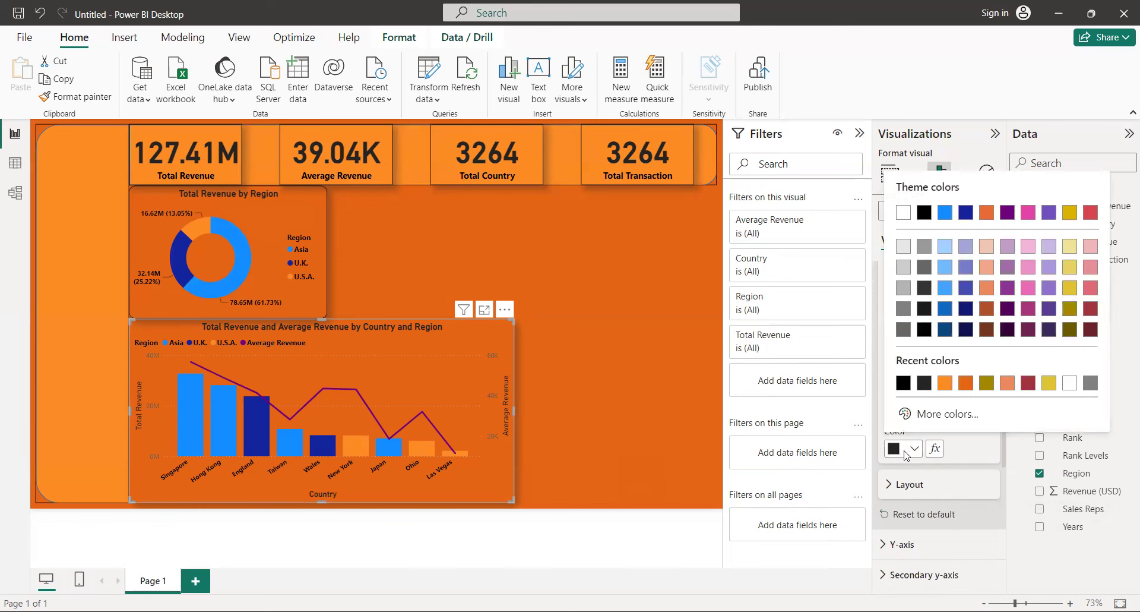
{"action": "left_click", "coordinate": [903, 384]}
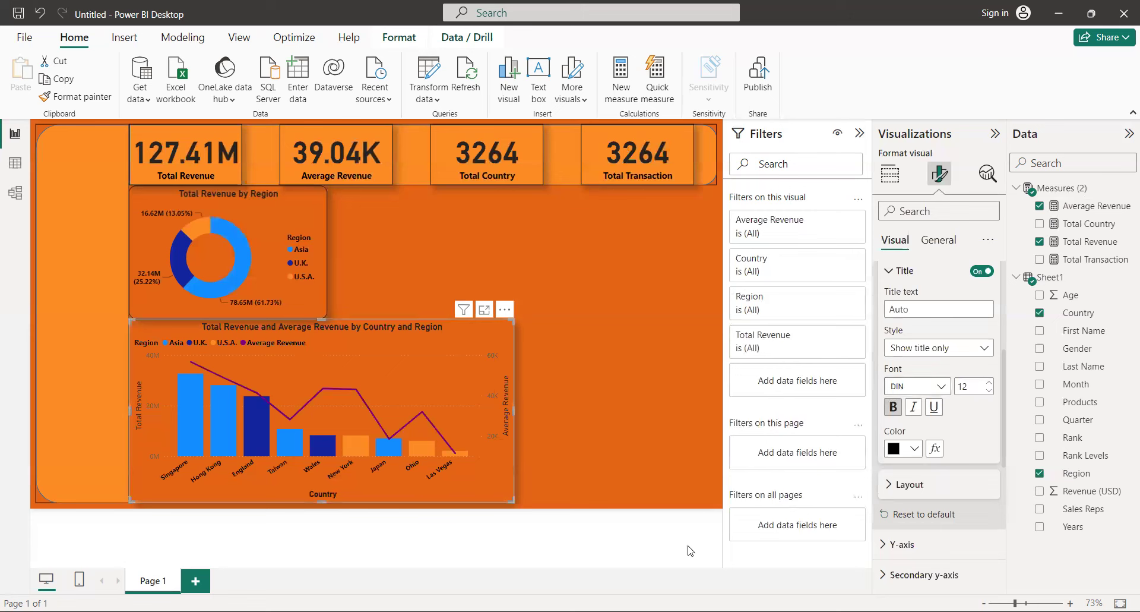
{"action": "left_click", "coordinate": [882, 545]}
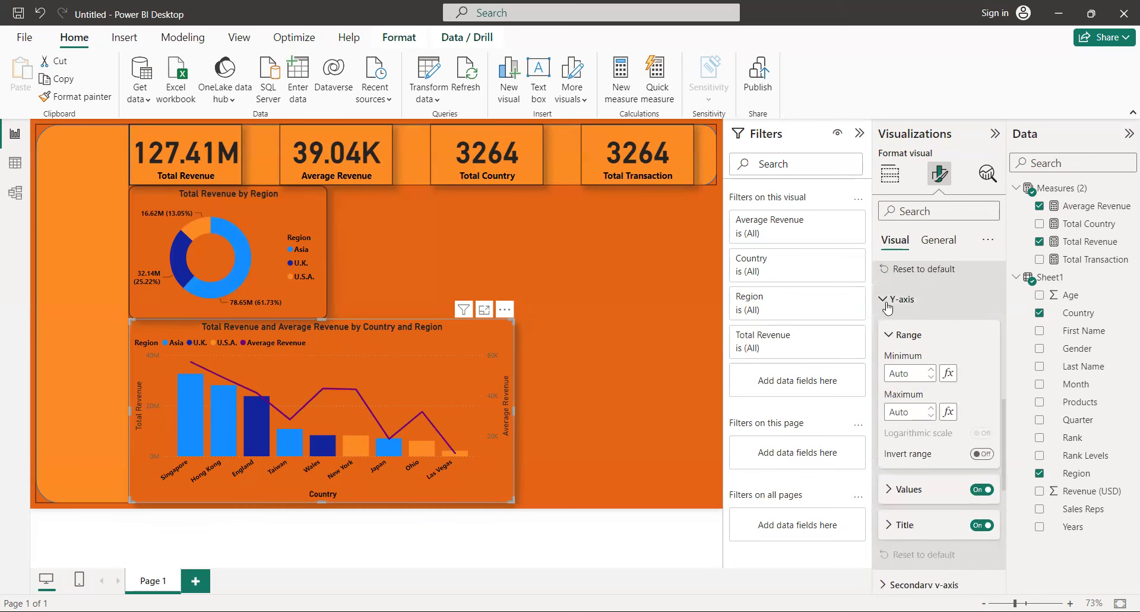
Step: Set the left y-axis value labels to black
{"action": "left_click", "coordinate": [907, 490]}
{"action": "scroll", "coordinate": [1005, 532], "scroll_direction": "down", "scroll_amount": 1}
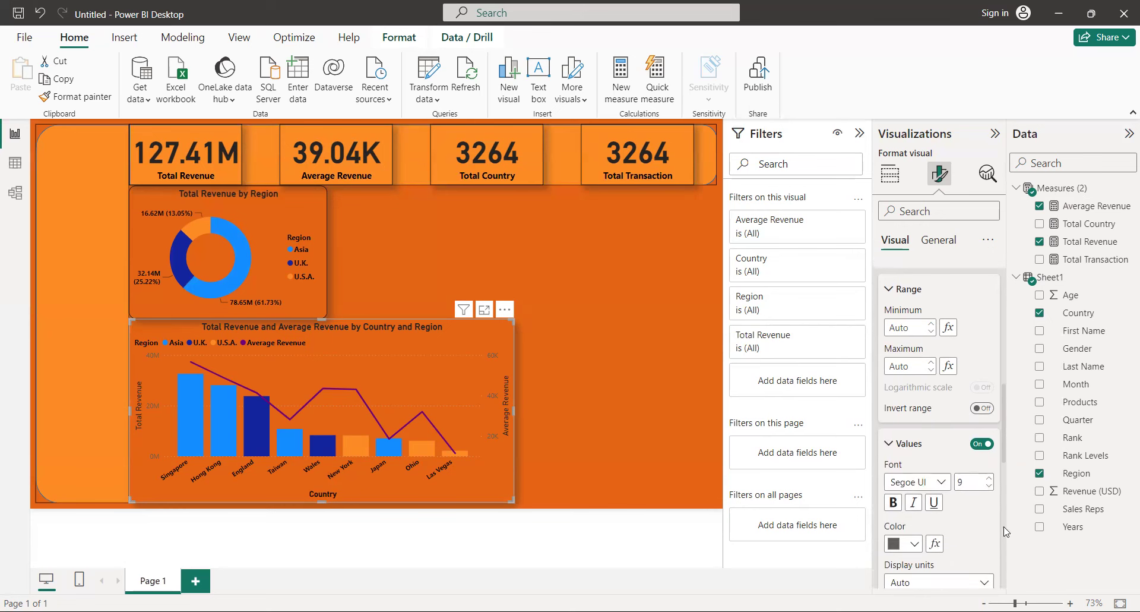
{"action": "scroll", "coordinate": [1005, 531], "scroll_direction": "down", "scroll_amount": 4}
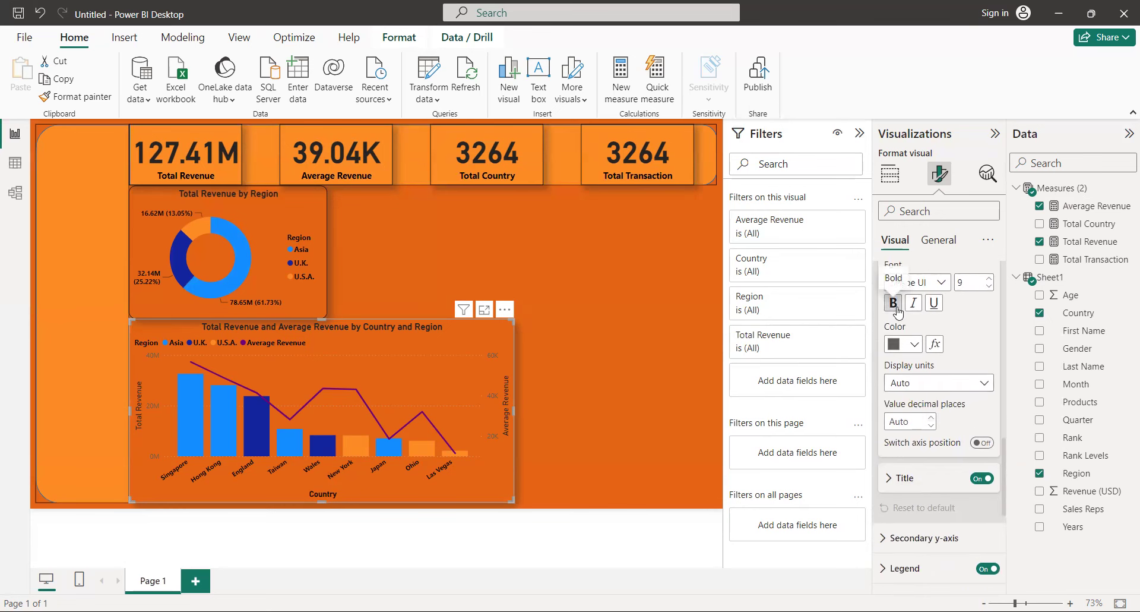
{"action": "left_click", "coordinate": [898, 348]}
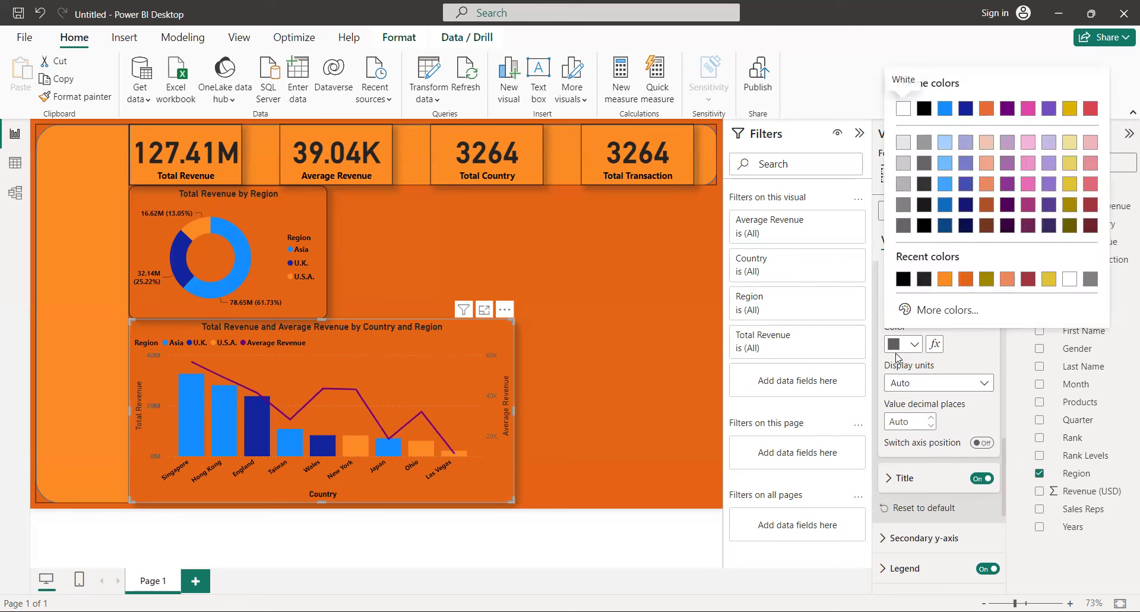
{"action": "left_click", "coordinate": [904, 279]}
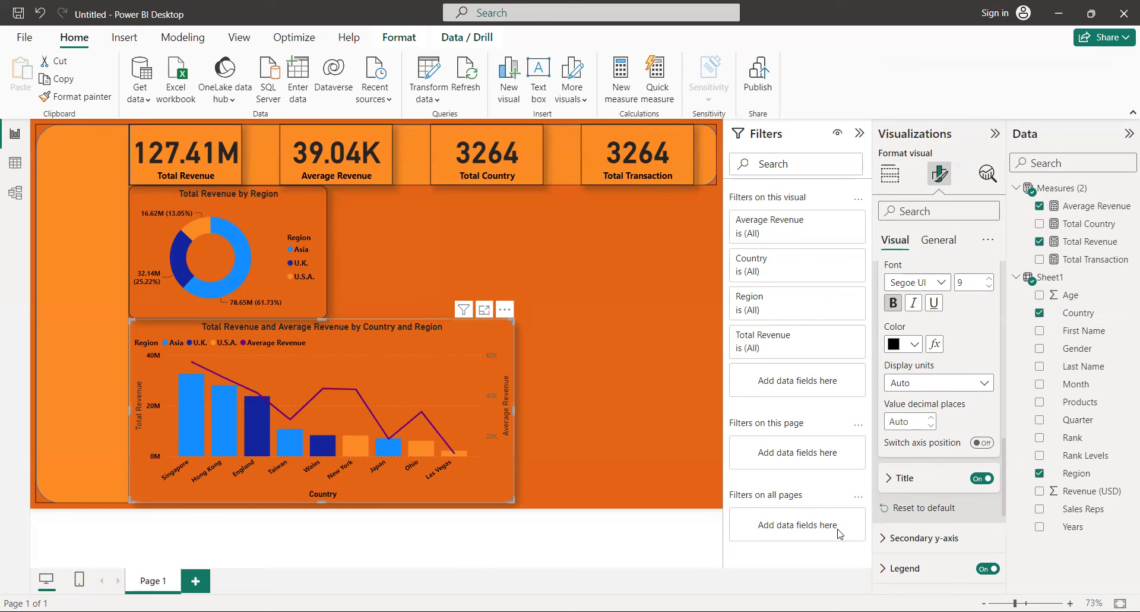
Step: Make the Total Revenue y-axis title bold and black
{"action": "left_click", "coordinate": [896, 483]}
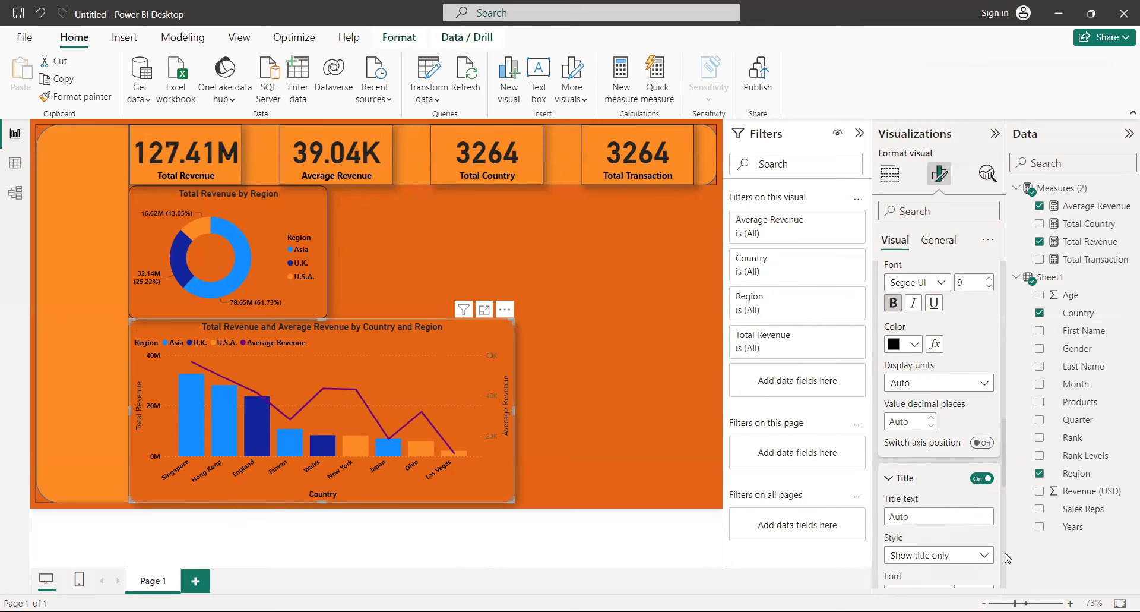
{"action": "scroll", "coordinate": [993, 535], "scroll_direction": "down", "scroll_amount": 5}
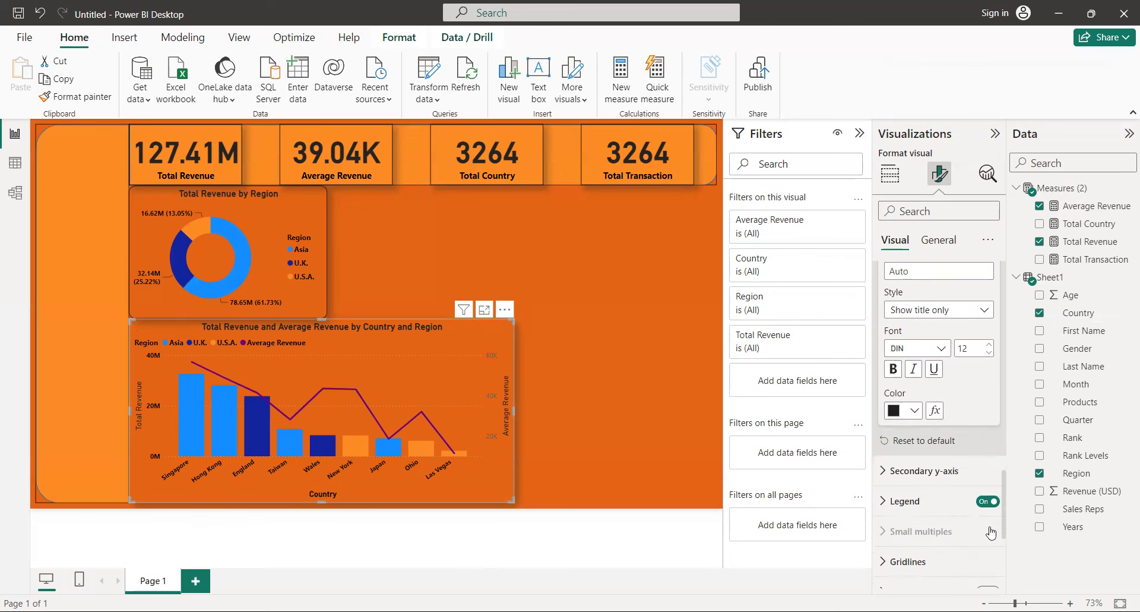
{"action": "left_click", "coordinate": [893, 369]}
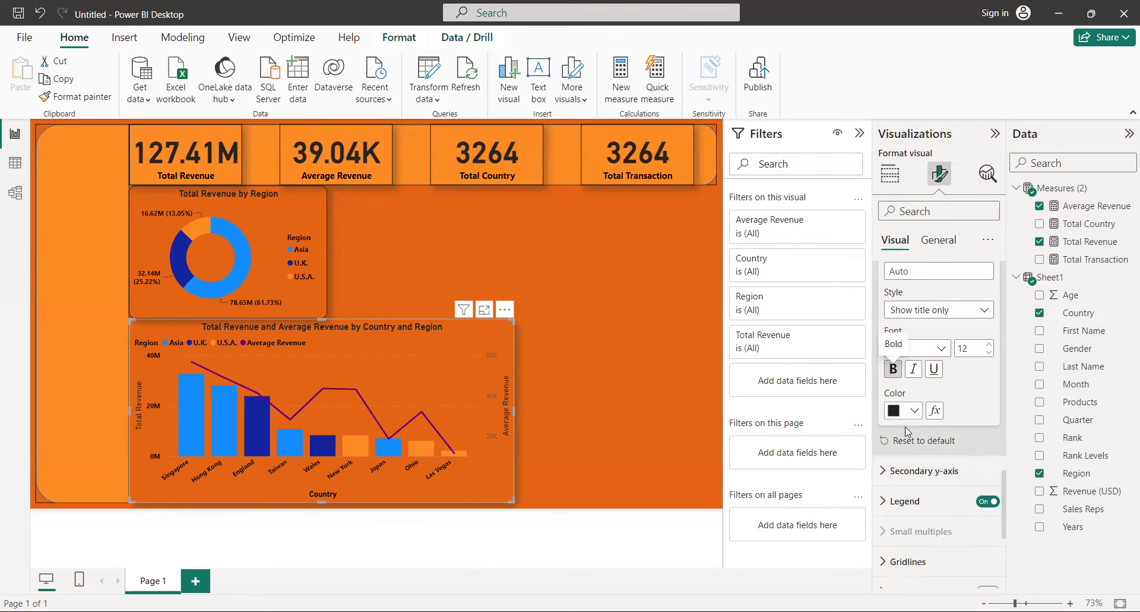
{"action": "left_click", "coordinate": [901, 412]}
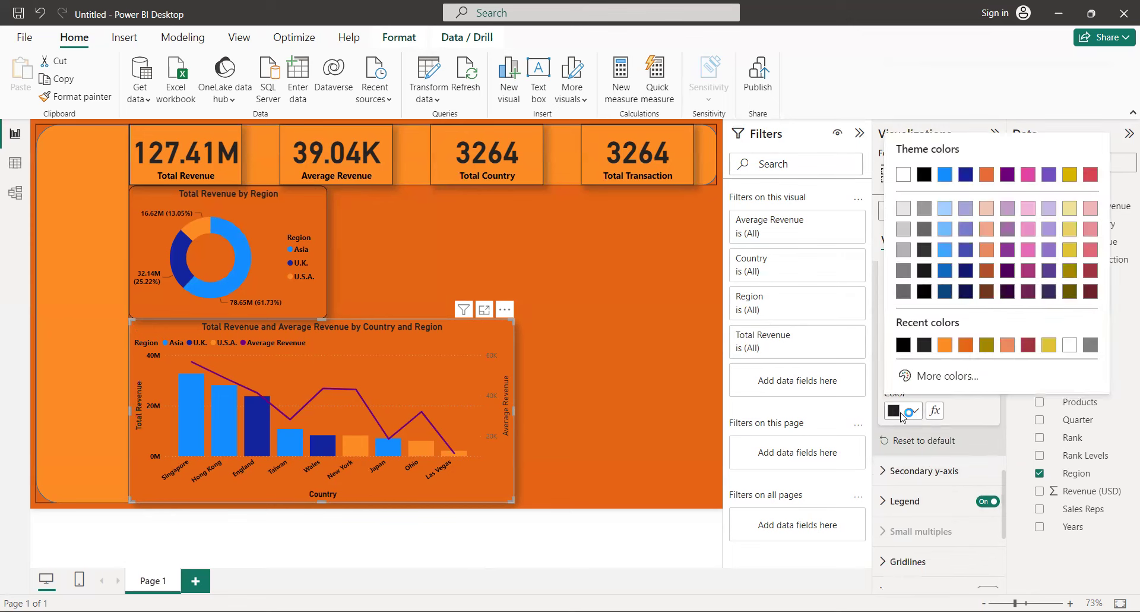
{"action": "left_click", "coordinate": [902, 347]}
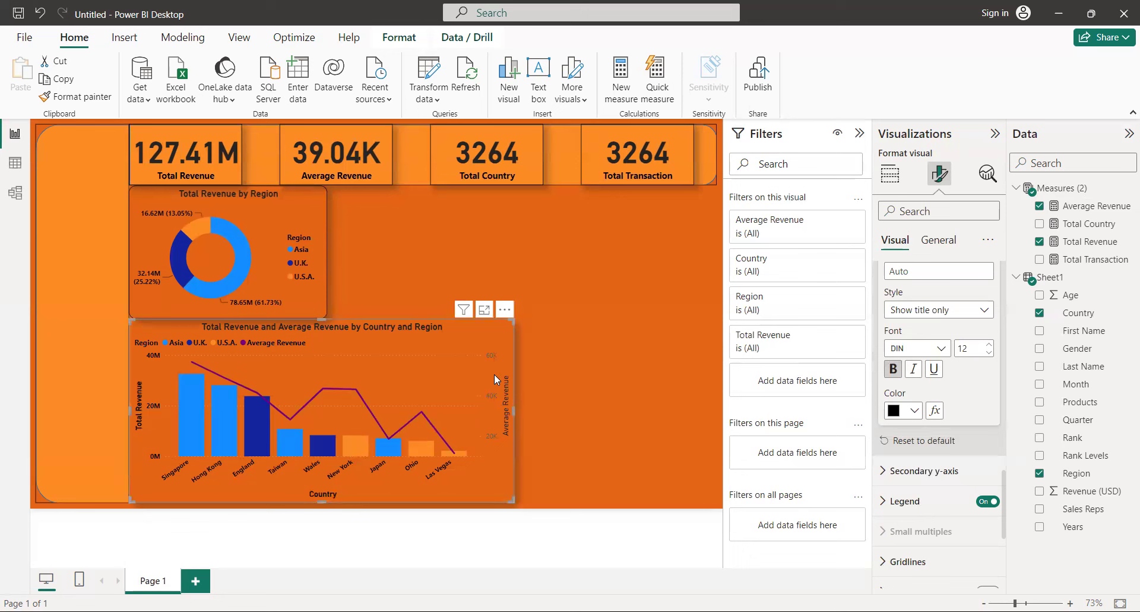
Step: Turn on the secondary y-axis value labels, formatted bold and black
{"action": "left_click", "coordinate": [921, 473]}
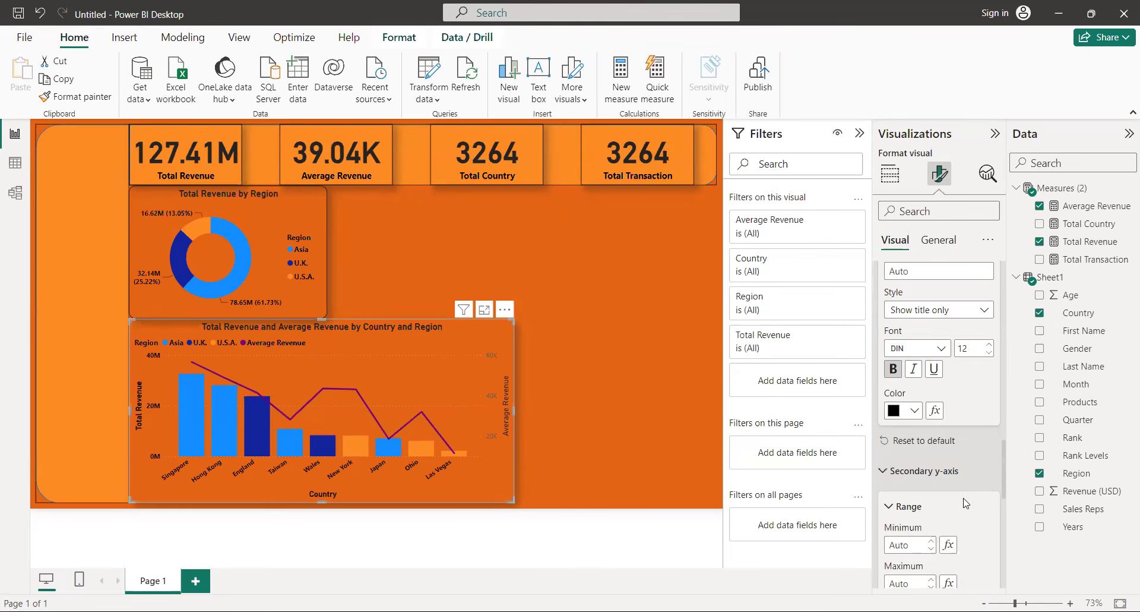
{"action": "scroll", "coordinate": [1002, 521], "scroll_direction": "down", "scroll_amount": 3}
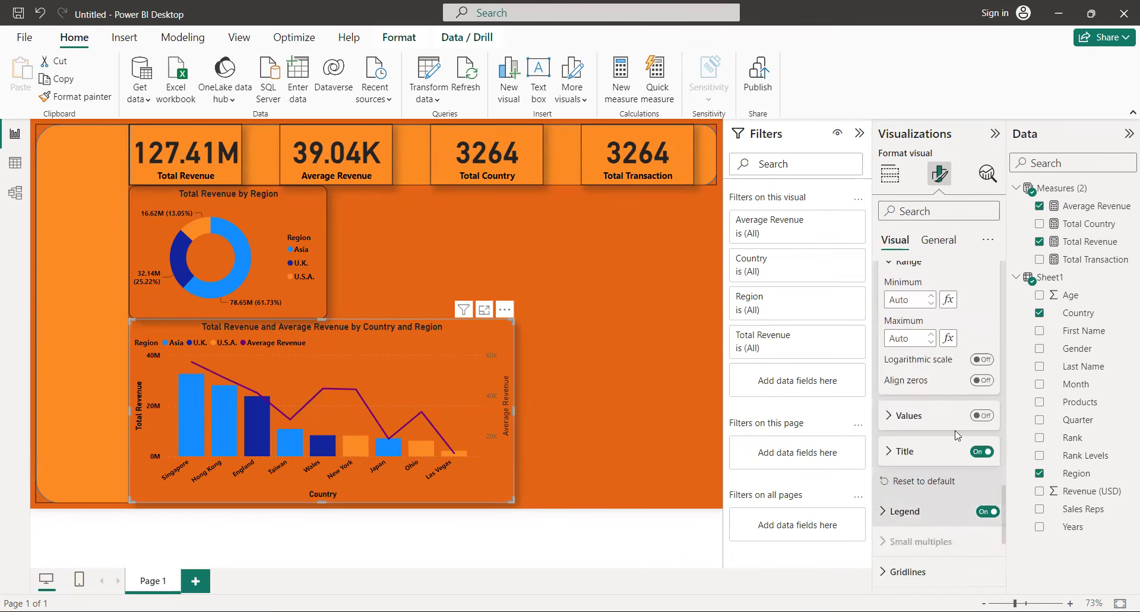
{"action": "left_click", "coordinate": [896, 420]}
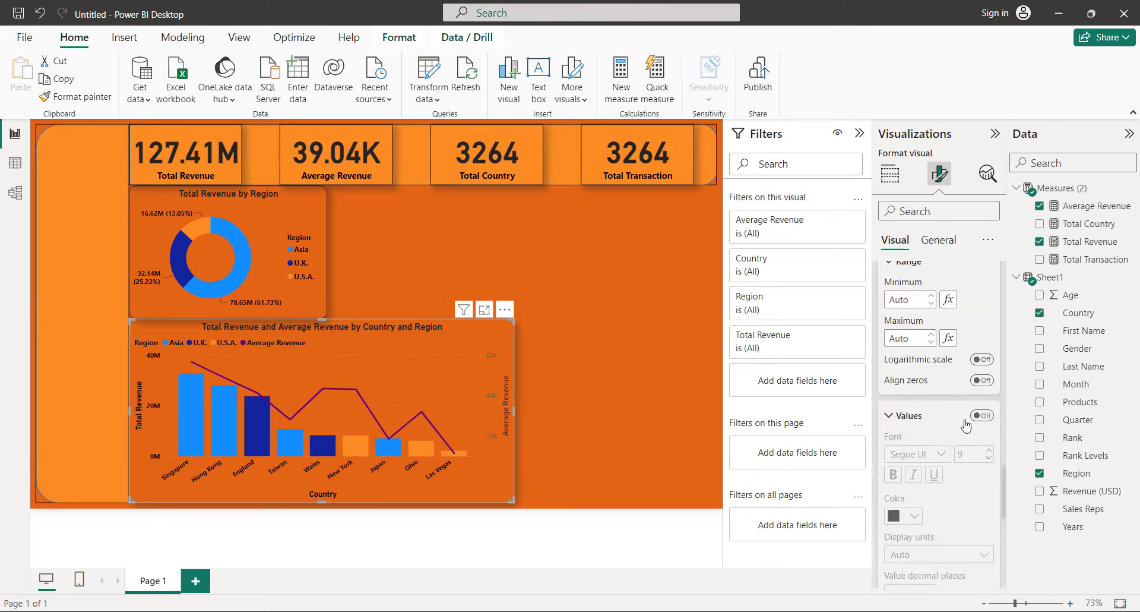
{"action": "left_click", "coordinate": [984, 420]}
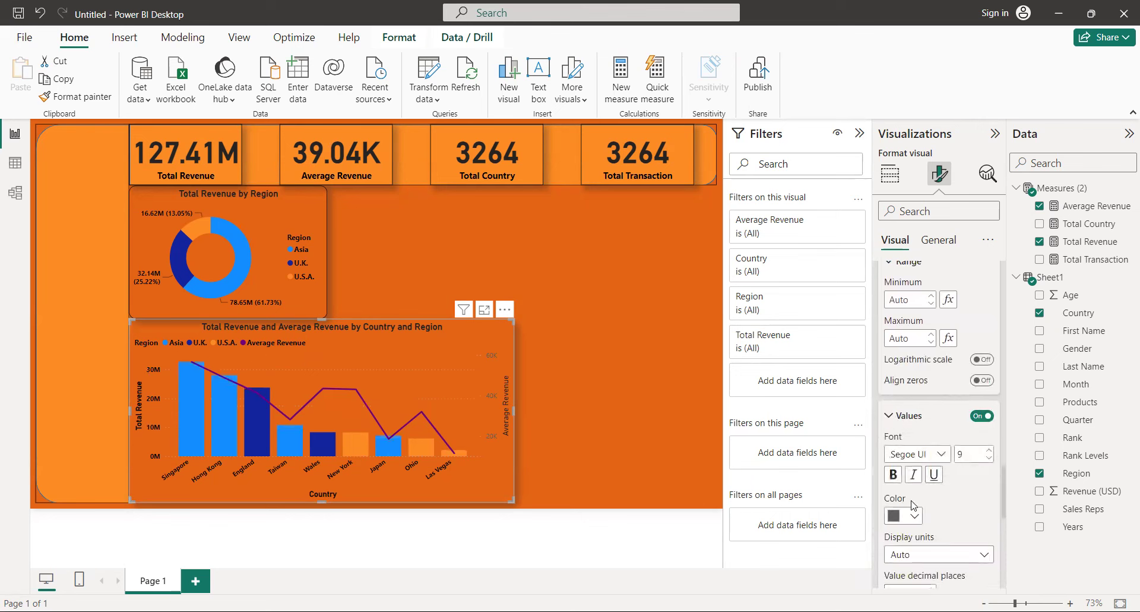
{"action": "left_click", "coordinate": [895, 476]}
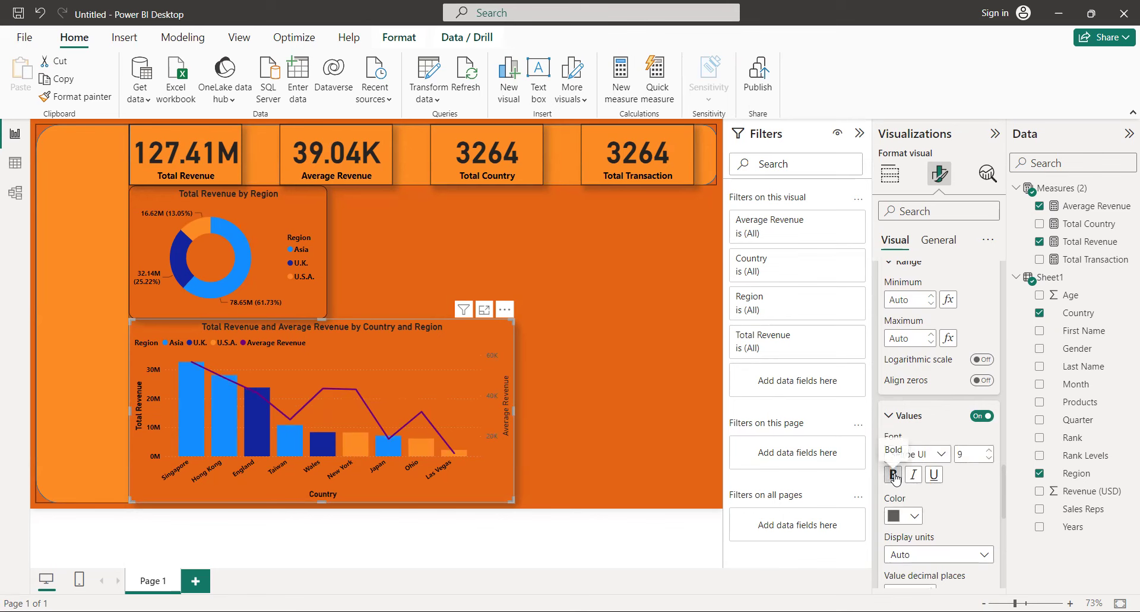
{"action": "left_click", "coordinate": [903, 516]}
{"action": "left_click", "coordinate": [903, 450]}
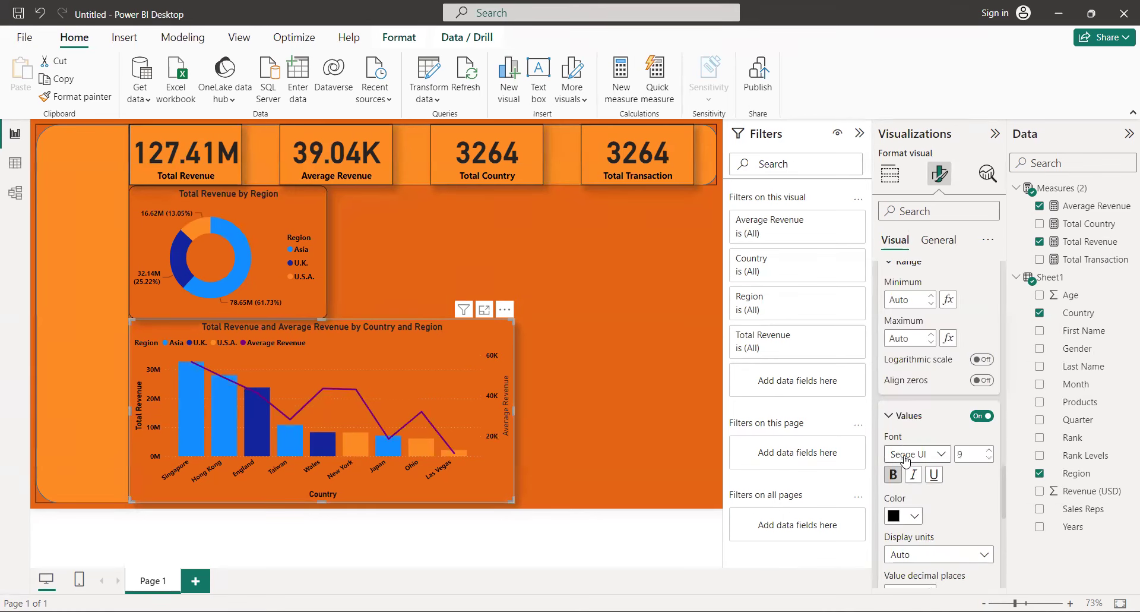
{"action": "scroll", "coordinate": [1007, 544], "scroll_direction": "down", "scroll_amount": 5}
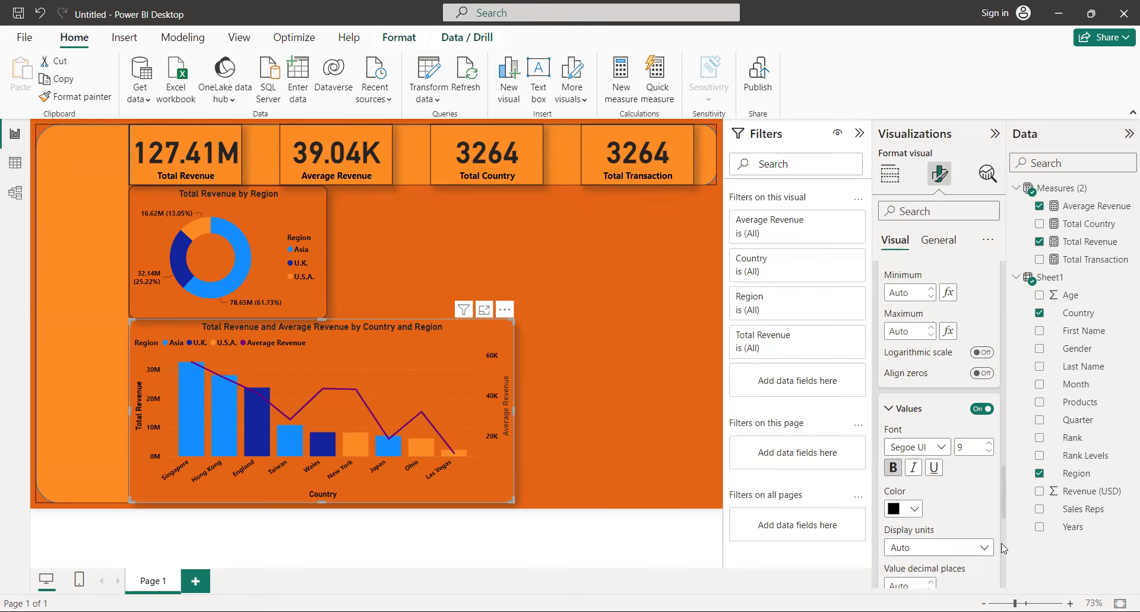
Step: Keep the Average Revenue secondary axis title black
{"action": "left_click", "coordinate": [903, 386]}
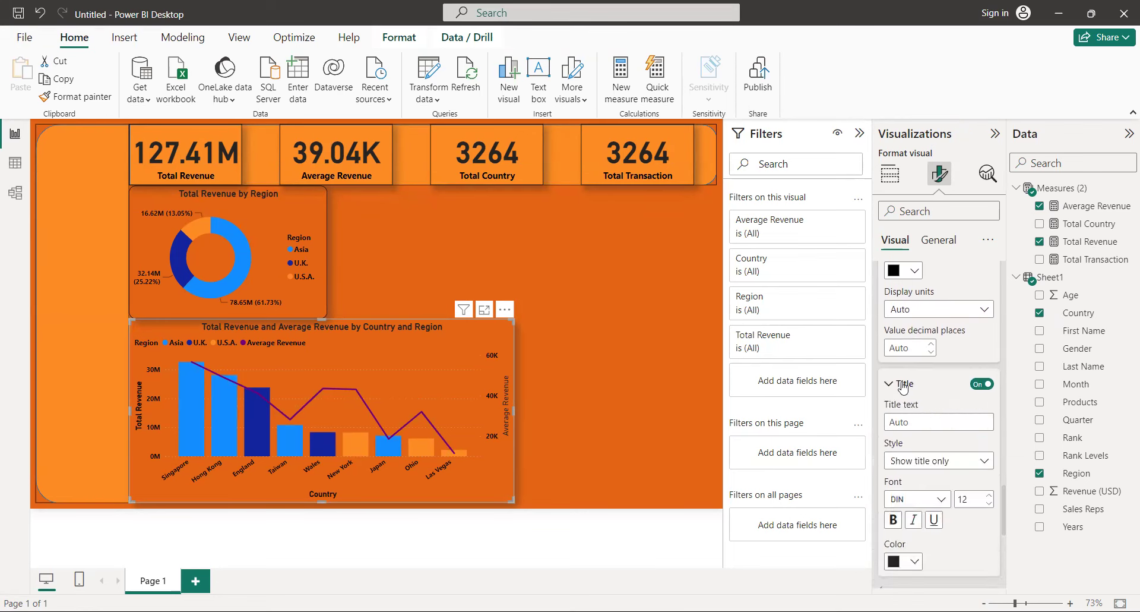
{"action": "left_click", "coordinate": [902, 560]}
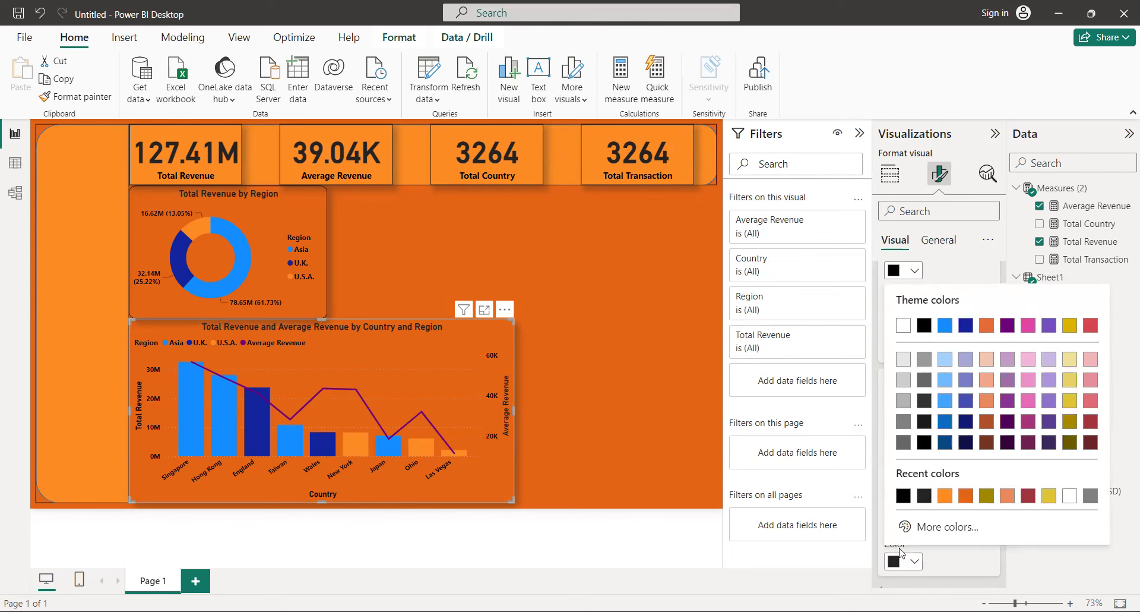
{"action": "left_click", "coordinate": [904, 496]}
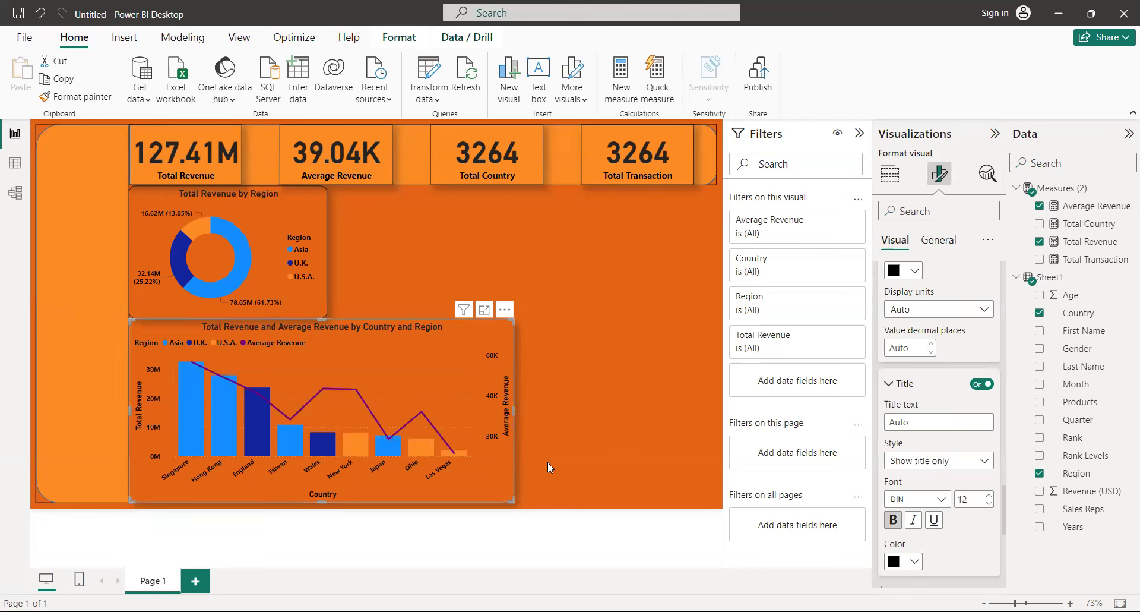
{"action": "scroll", "coordinate": [1005, 555], "scroll_direction": "down", "scroll_amount": 5}
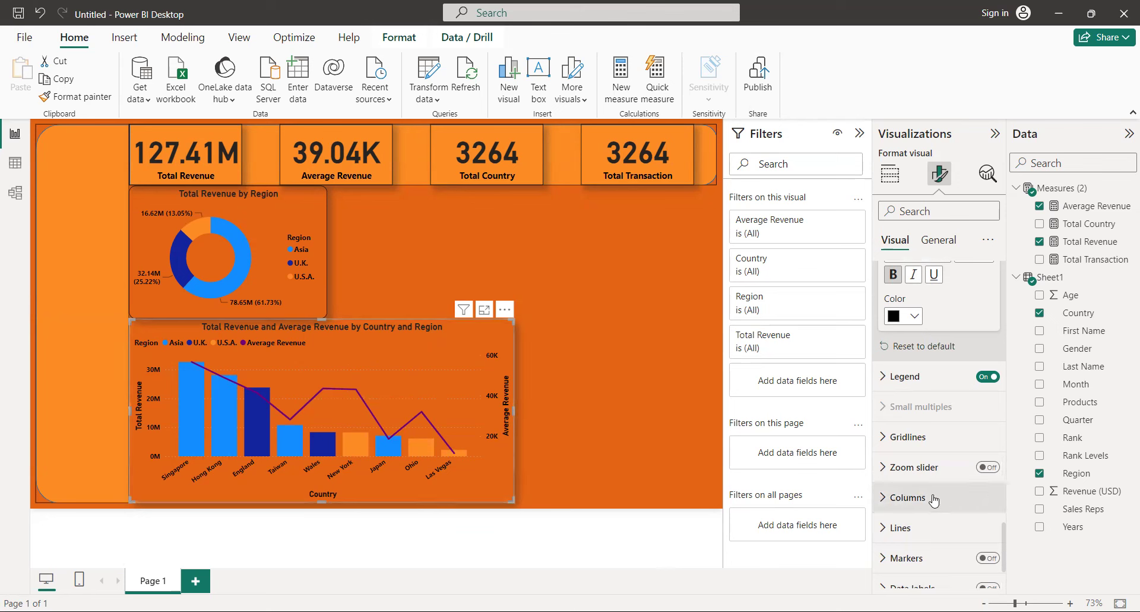
Step: Set the combo chart's horizontal gridlines to black with a dashed style
{"action": "left_click", "coordinate": [929, 441]}
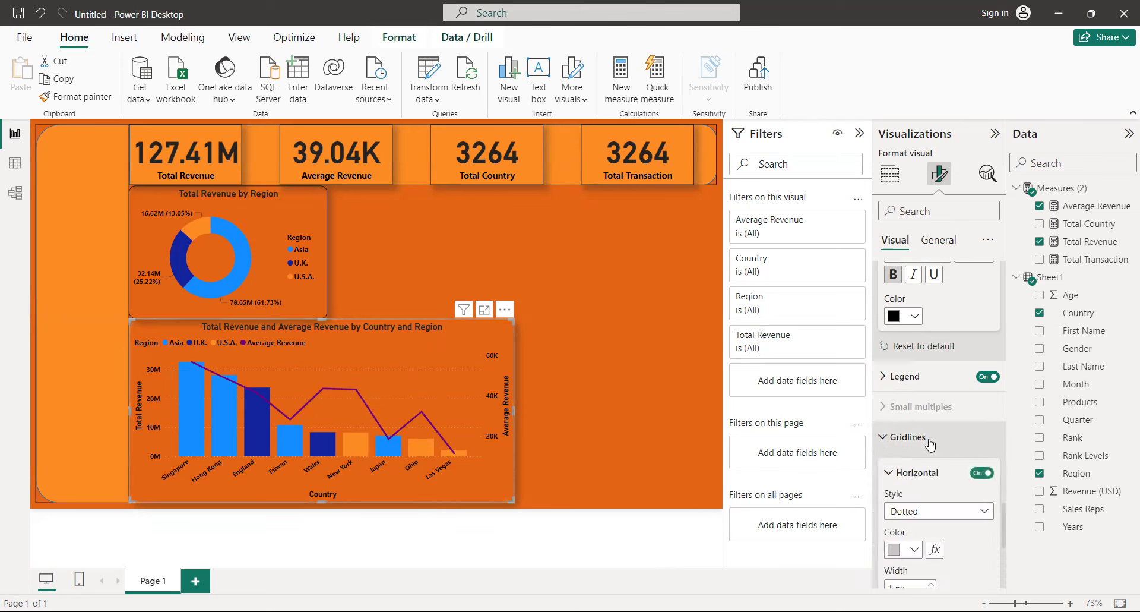
{"action": "left_click", "coordinate": [914, 552]}
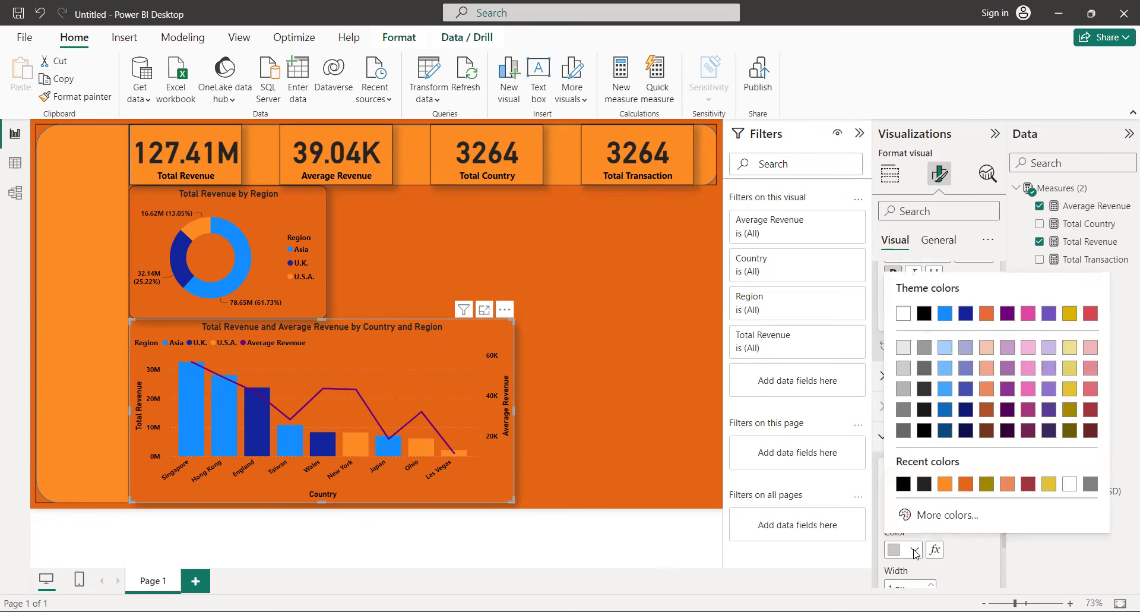
{"action": "left_click", "coordinate": [904, 484]}
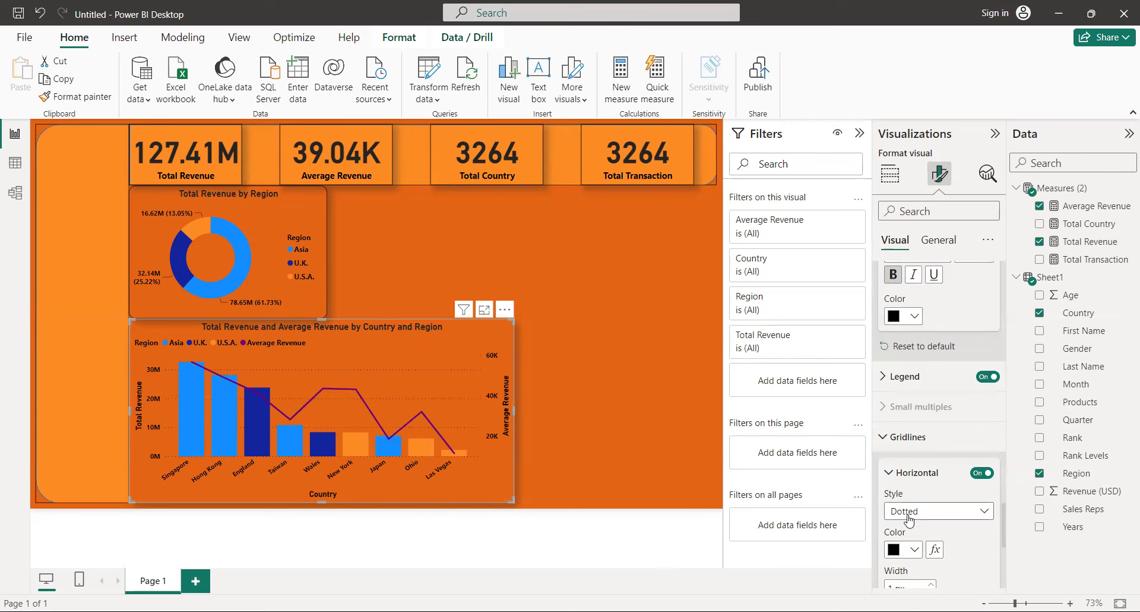
{"action": "left_click", "coordinate": [978, 515]}
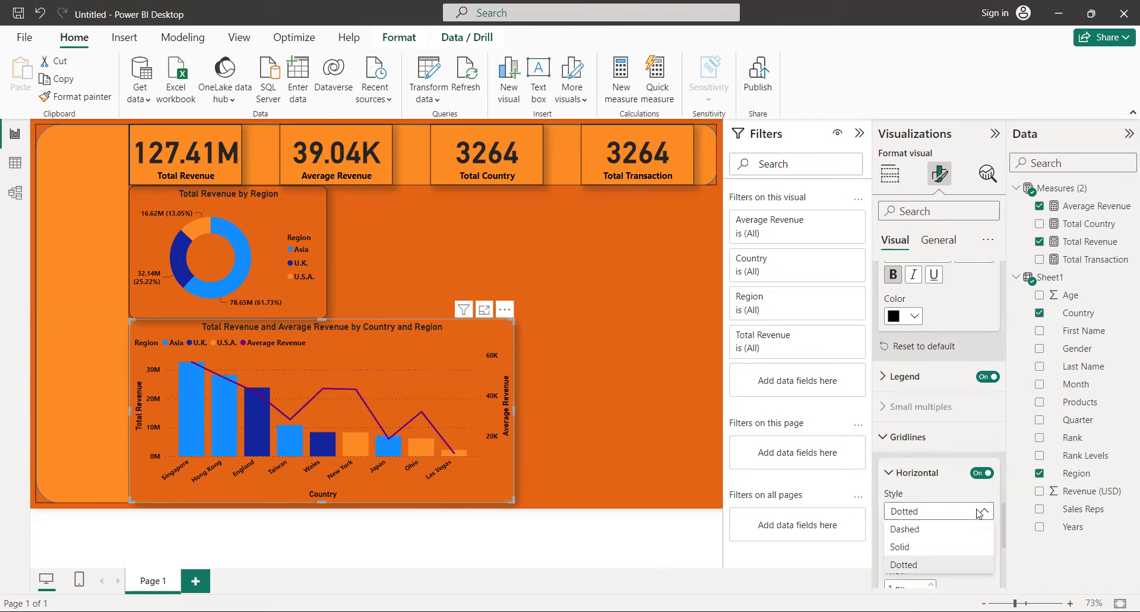
{"action": "left_click", "coordinate": [939, 531]}
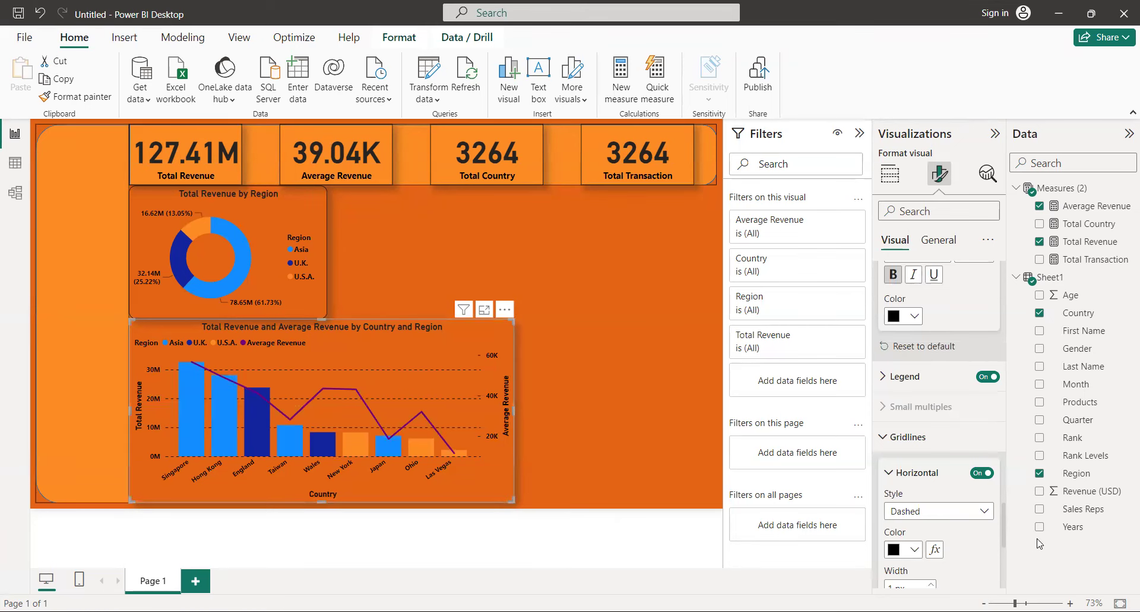
{"action": "scroll", "coordinate": [1003, 567], "scroll_direction": "down", "scroll_amount": 3}
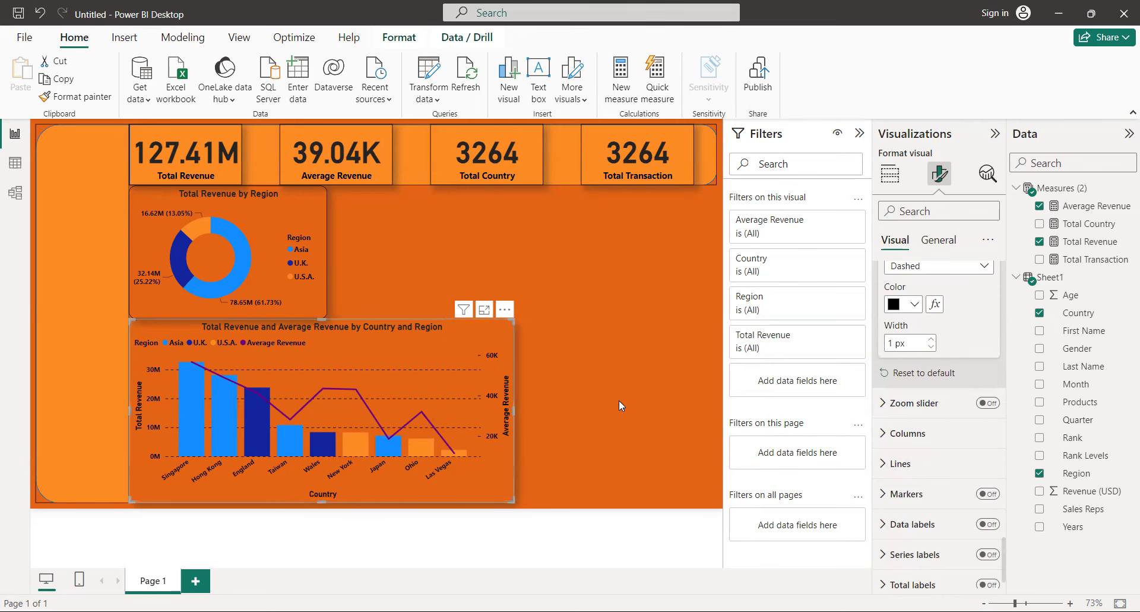
Step: Narrow and shorten the combo chart, then drag it next to the donut chart
{"action": "left_click", "coordinate": [678, 440]}
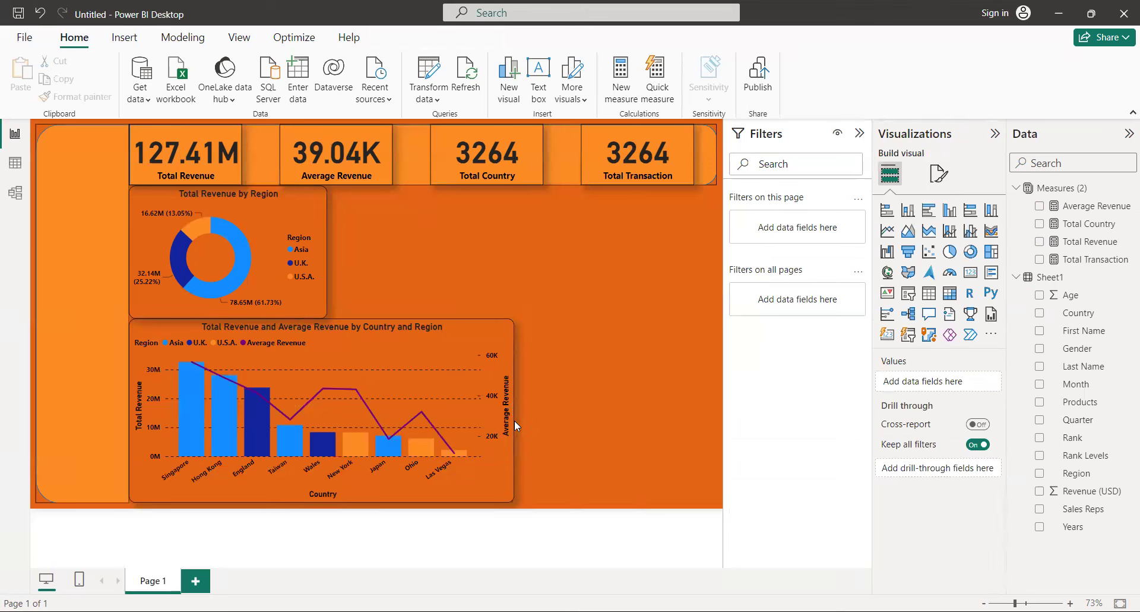
{"action": "mouse_move", "coordinate": [321, 410]}
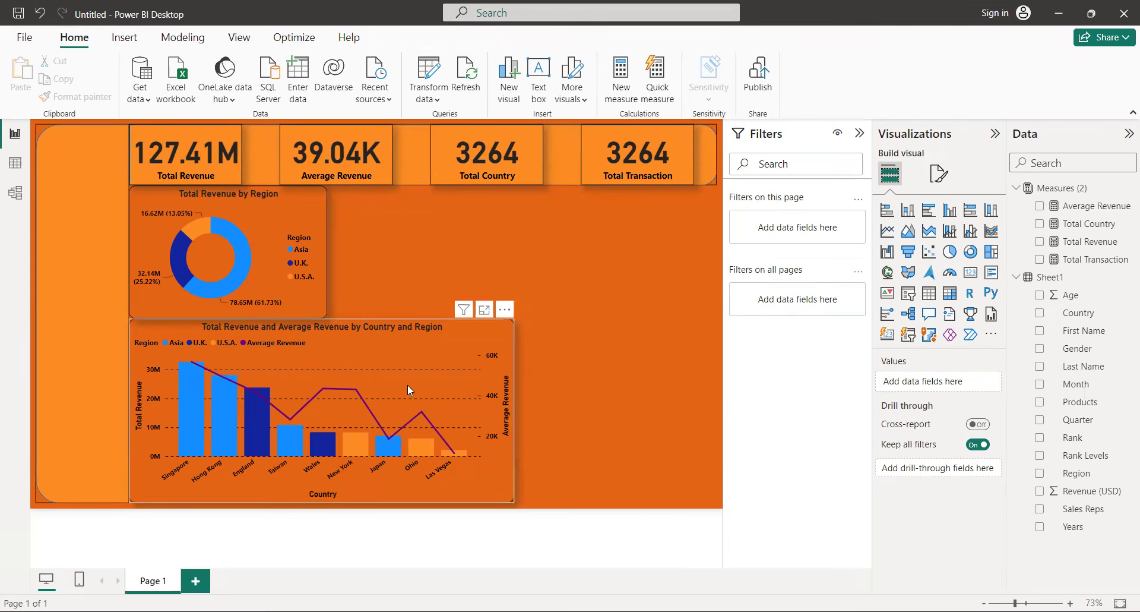
{"action": "left_click", "coordinate": [408, 389]}
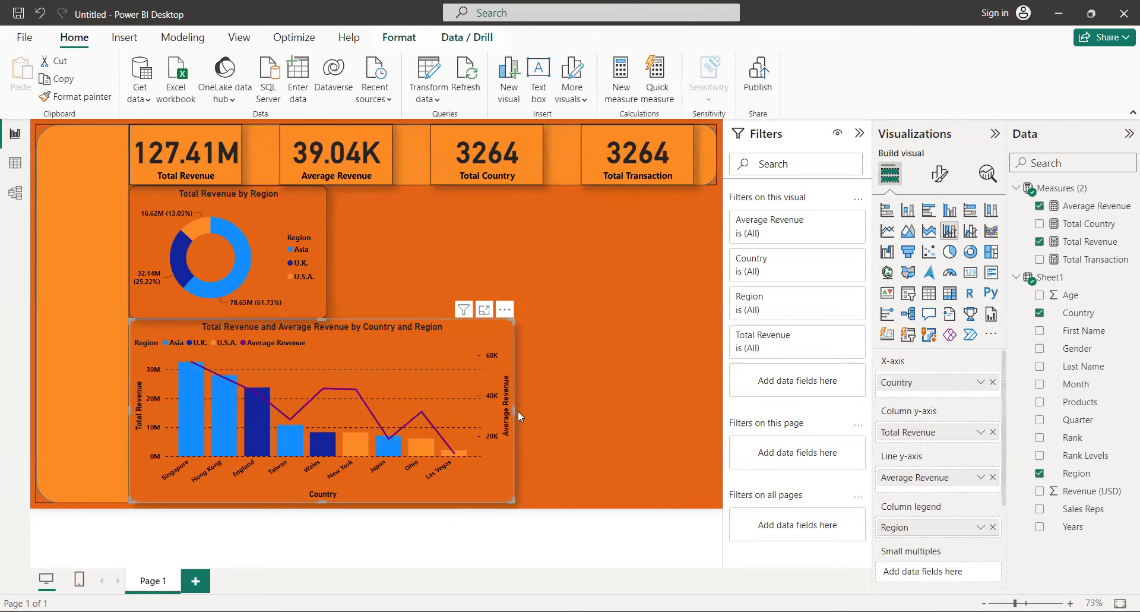
{"action": "mouse_move", "coordinate": [514, 408]}
{"action": "left_mouse_down"}
{"action": "mouse_move", "coordinate": [393, 414]}
{"action": "mouse_move", "coordinate": [423, 416]}
{"action": "left_mouse_up"}
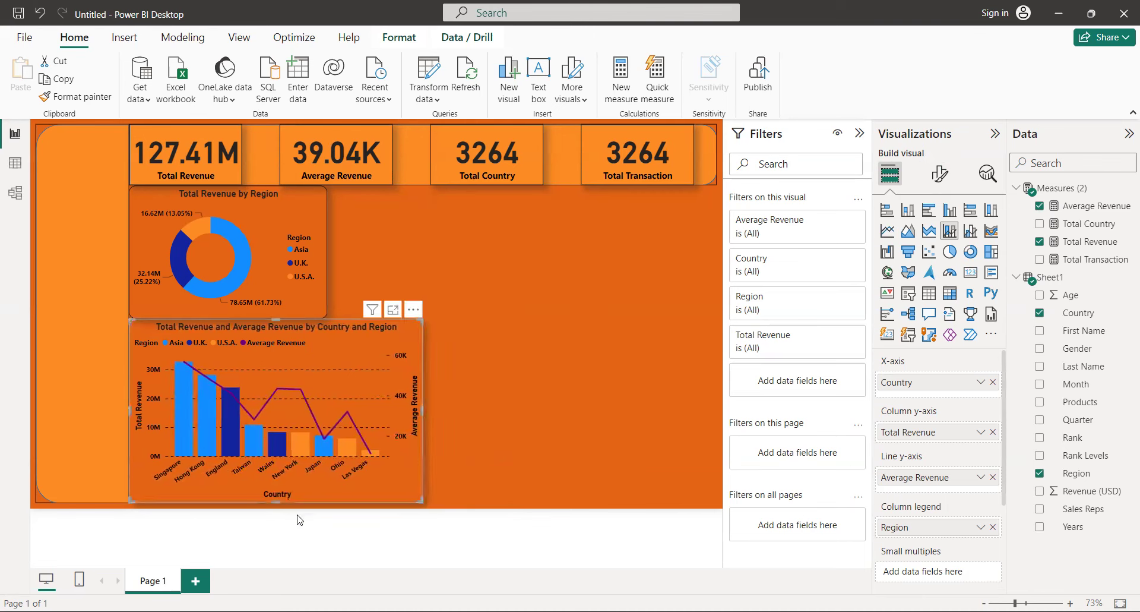
{"action": "left_click_drag", "start_coordinate": [279, 501], "coordinate": [282, 471]}
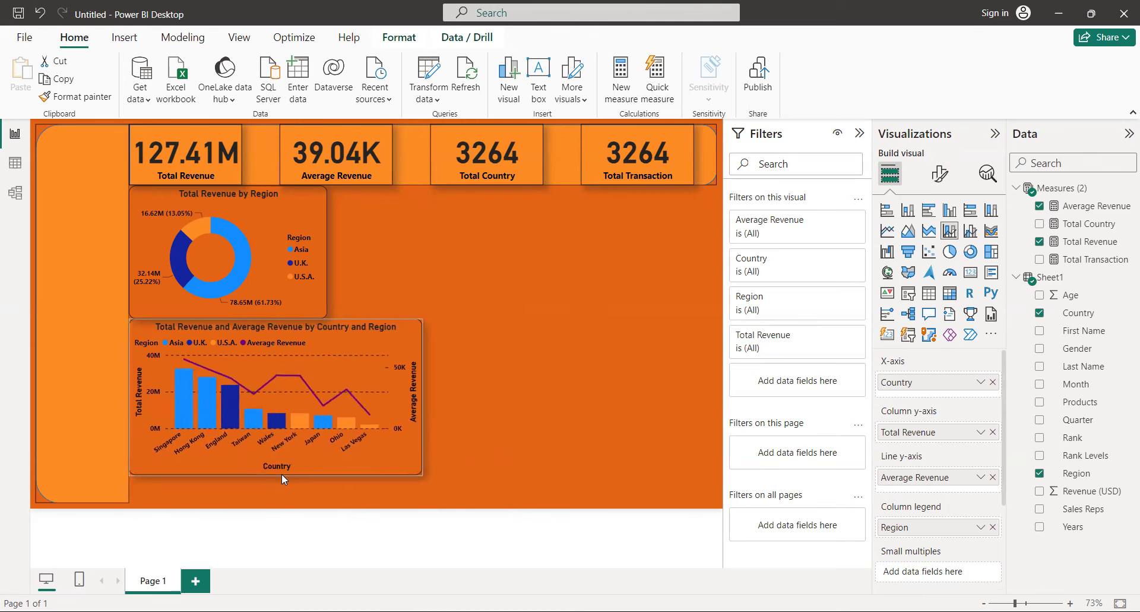
{"action": "left_click_drag", "start_coordinate": [295, 418], "coordinate": [508, 286]}
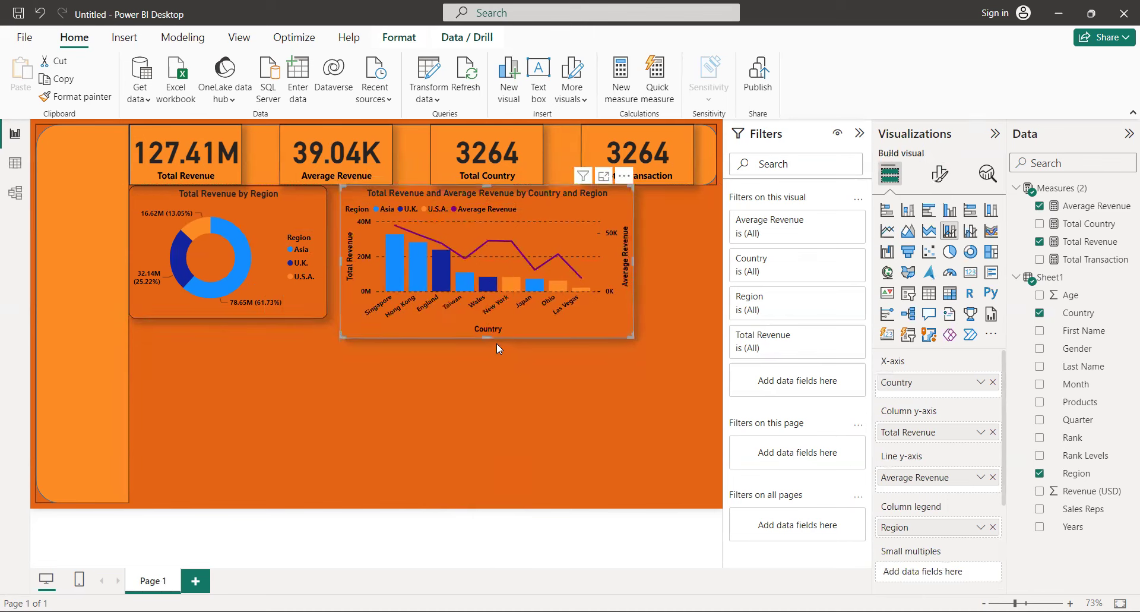
{"action": "left_click_drag", "start_coordinate": [487, 337], "coordinate": [481, 323]}
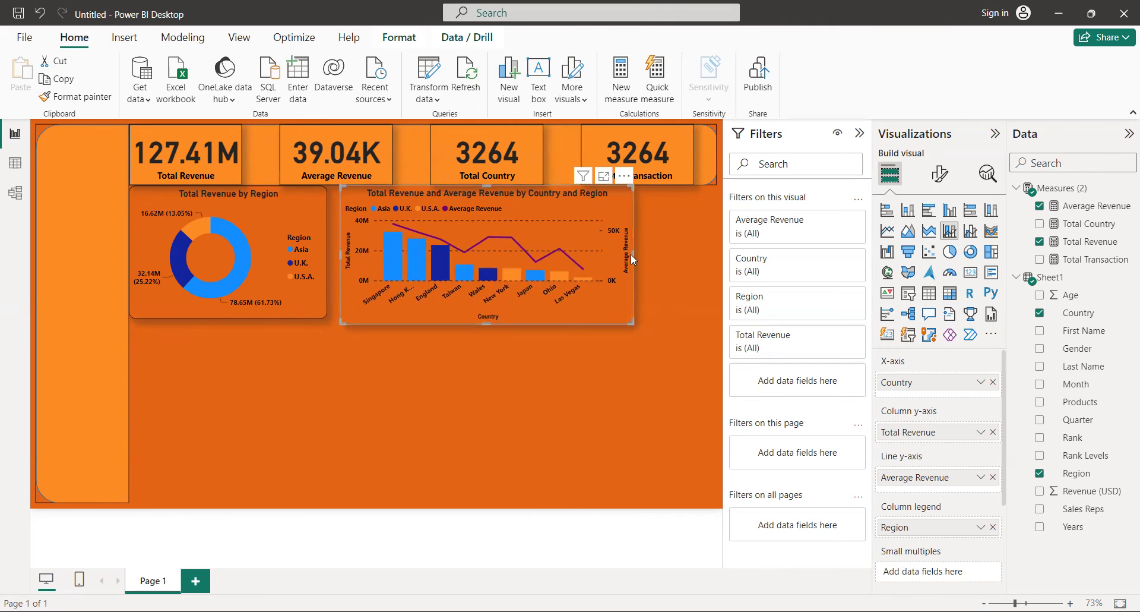
{"action": "left_click_drag", "start_coordinate": [633, 254], "coordinate": [593, 260]}
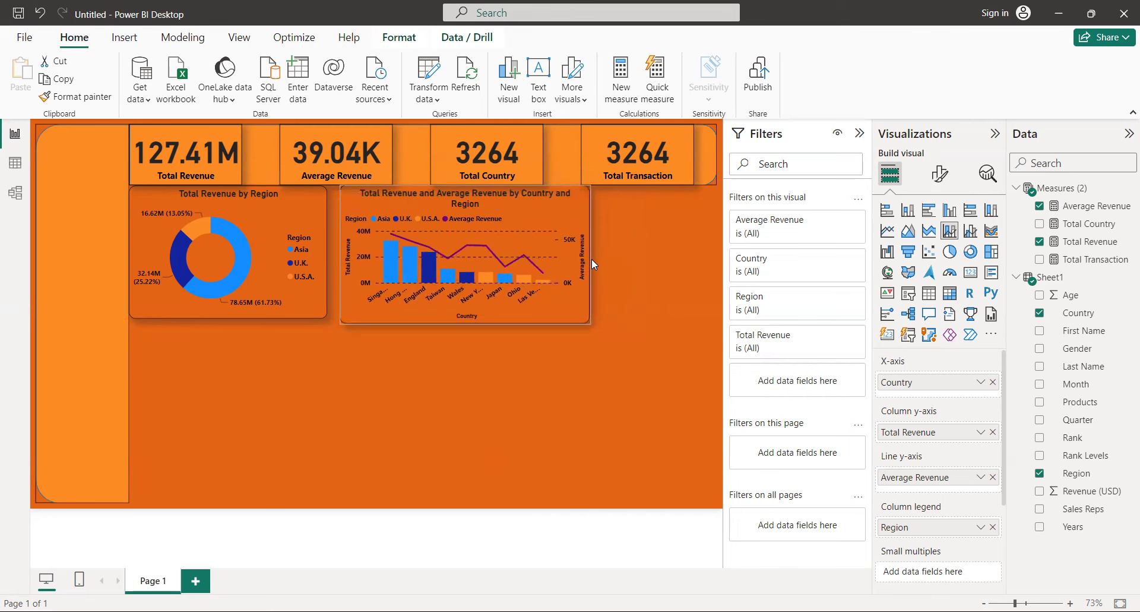
{"action": "left_click_drag", "start_coordinate": [591, 258], "coordinate": [571, 258]}
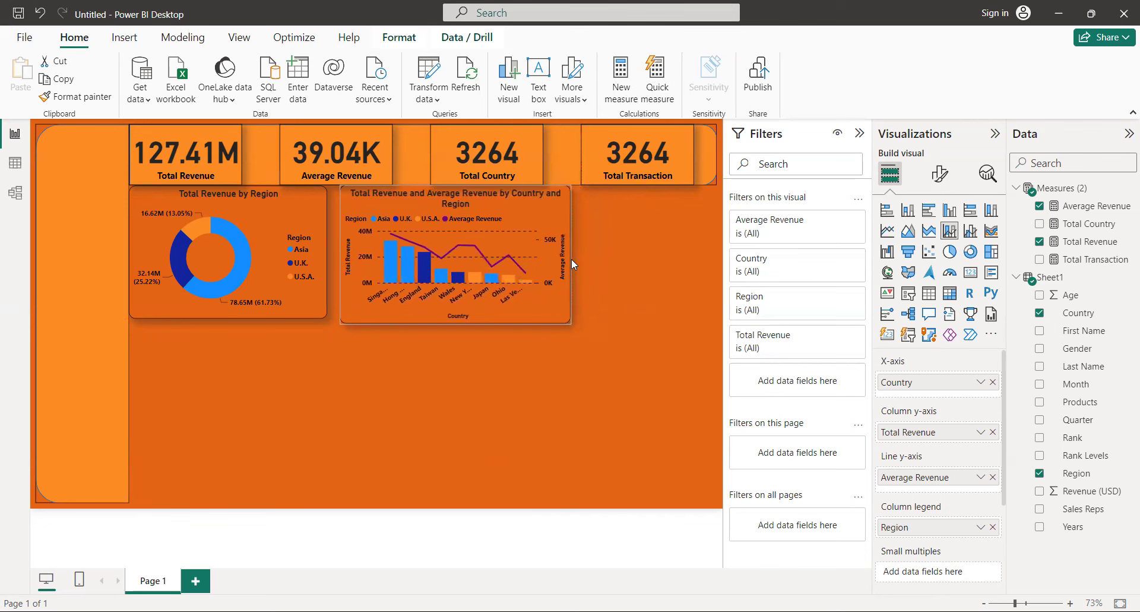
{"action": "left_click", "coordinate": [612, 405]}
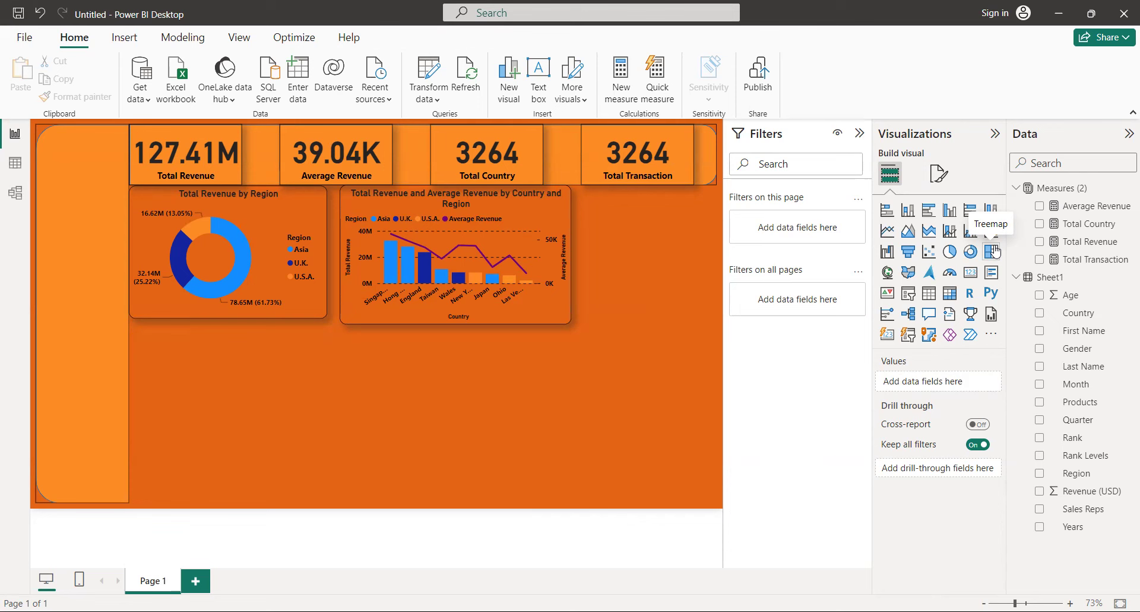
Step: Add a treemap with Rank as Category and Total Revenue as Values
{"action": "left_click", "coordinate": [992, 251]}
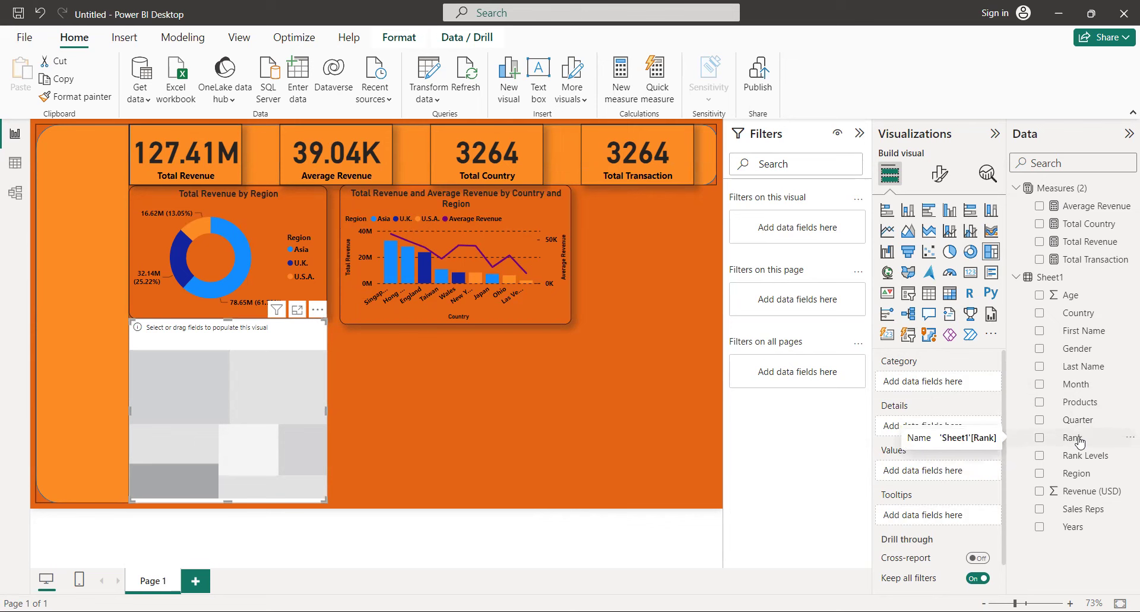
{"action": "mouse_move", "coordinate": [1078, 440]}
{"action": "left_mouse_down"}
{"action": "mouse_move", "coordinate": [936, 371]}
{"action": "mouse_move", "coordinate": [948, 385]}
{"action": "left_mouse_up"}
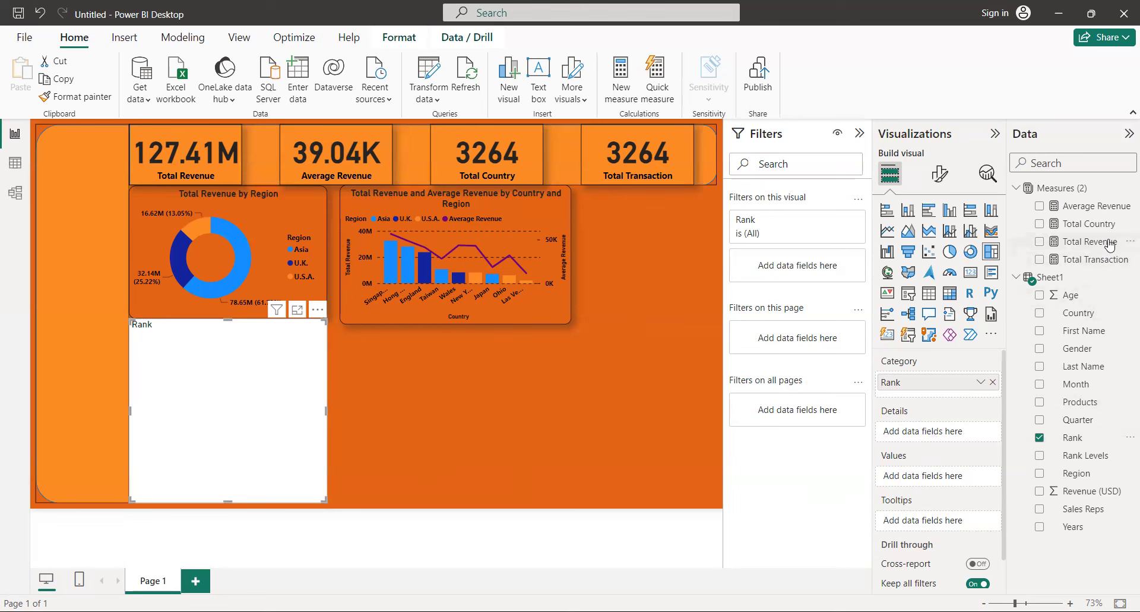
{"action": "mouse_move", "coordinate": [1103, 243]}
{"action": "left_mouse_down"}
{"action": "mouse_move", "coordinate": [981, 502]}
{"action": "mouse_move", "coordinate": [981, 486]}
{"action": "left_mouse_up"}
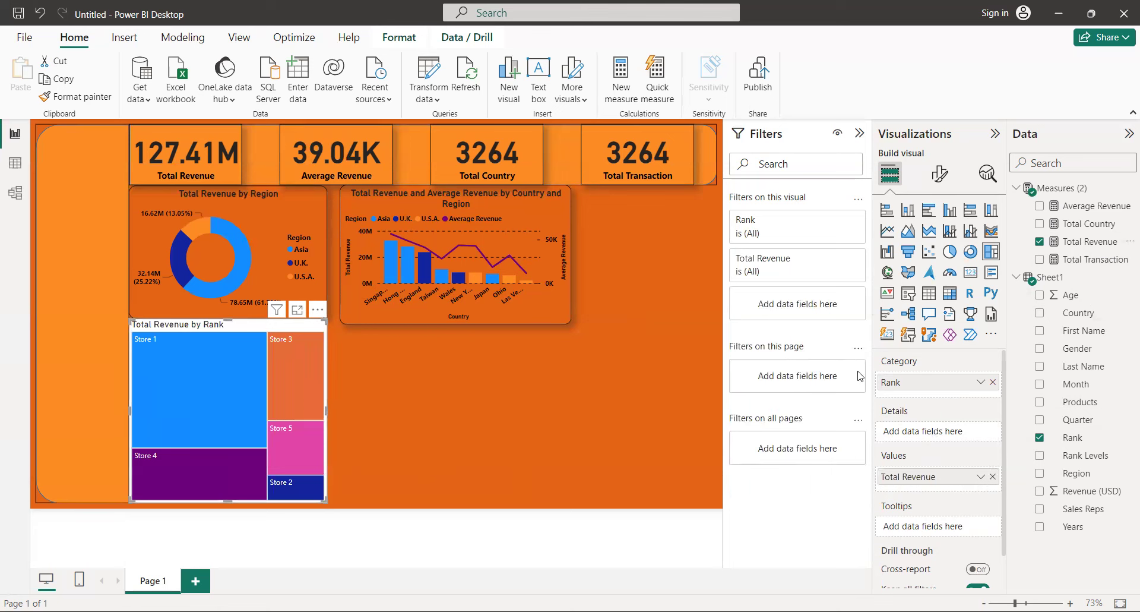
Step: Select the treemap and show its General formatting settings
{"action": "left_click", "coordinate": [239, 374]}
{"action": "left_click", "coordinate": [943, 175]}
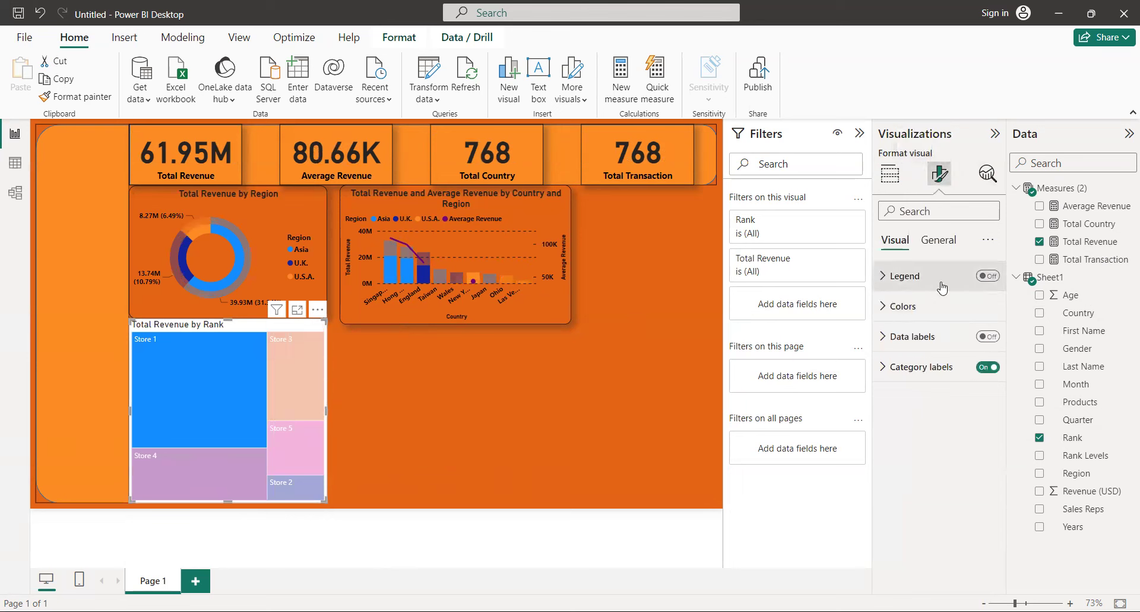
{"action": "left_click", "coordinate": [950, 241]}
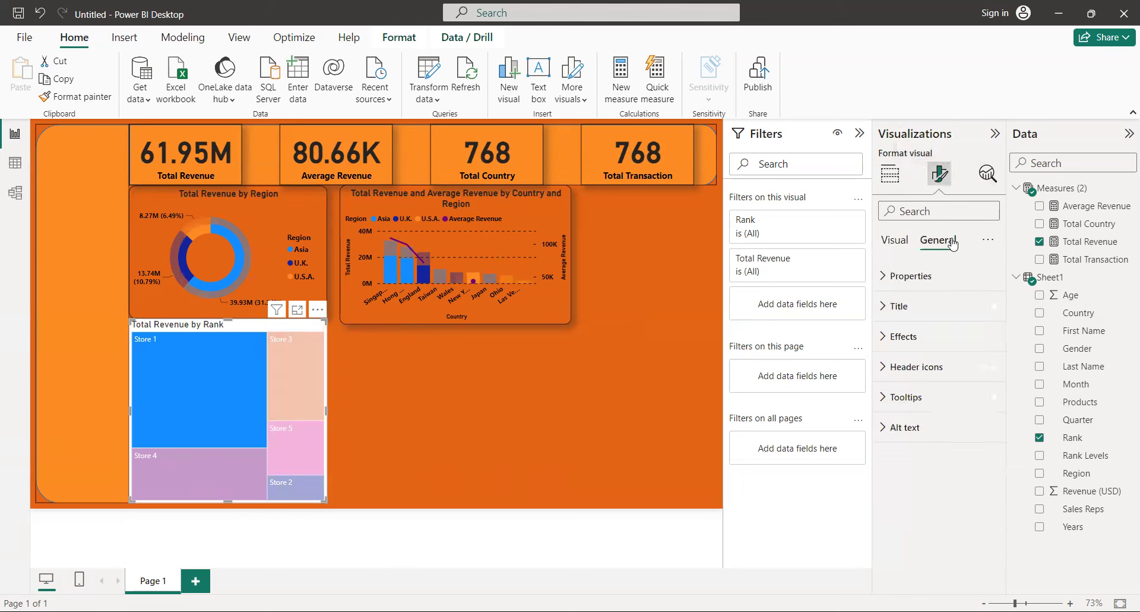
Step: Change the treemap's title text to 'Total Revenue by Store'
{"action": "left_click", "coordinate": [934, 307]}
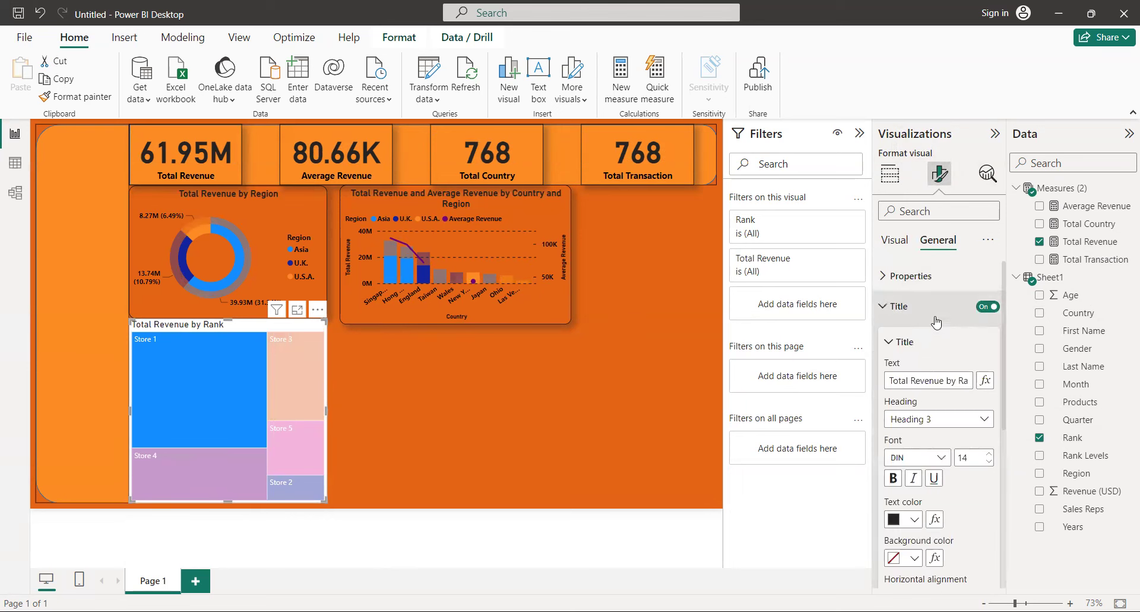
{"action": "left_click", "coordinate": [929, 379]}
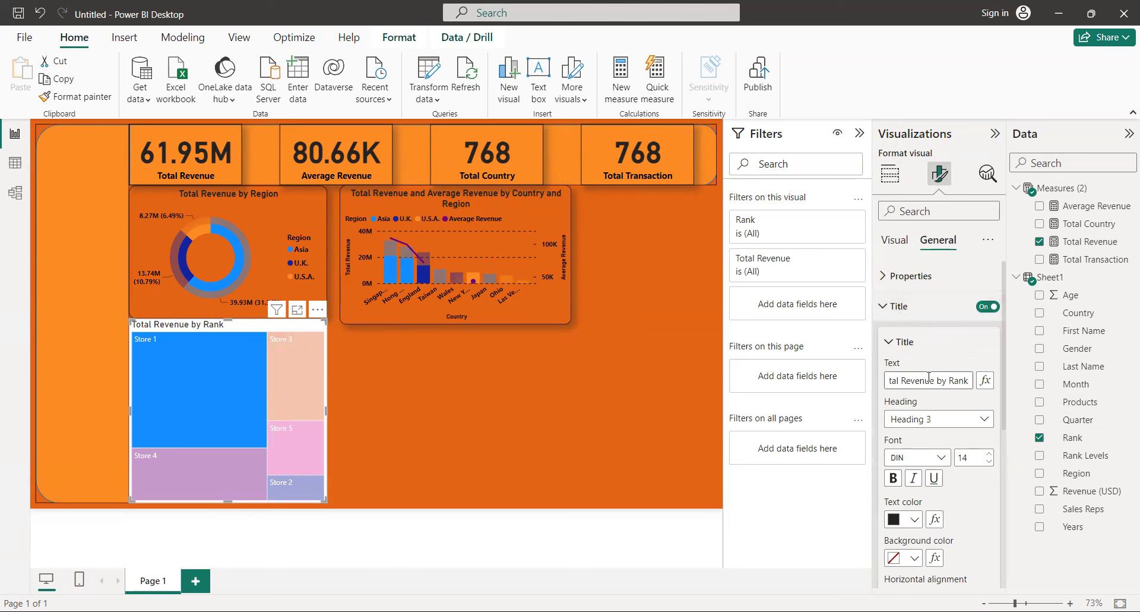
{"action": "key", "text": "Home"}
{"action": "type", "text": "S"}
{"action": "type", "text": "tor"}
{"action": "type", "text": "e"}
{"action": "left_click", "coordinate": [648, 415]}
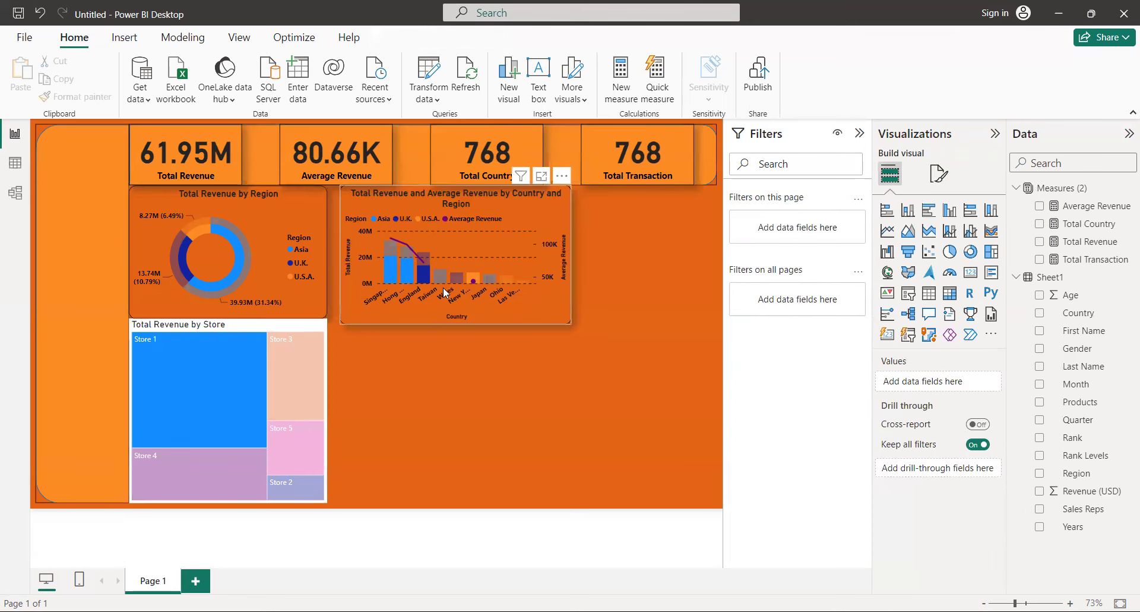
Step: Copy the donut chart's formatting onto the store treemap with Format painter
{"action": "left_click", "coordinate": [259, 281]}
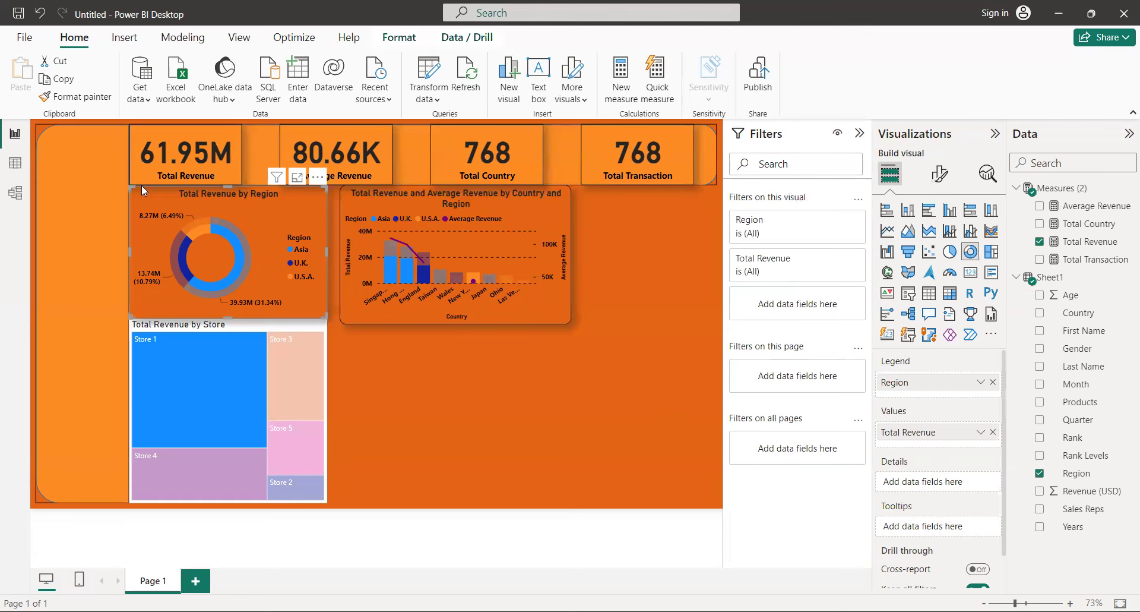
{"action": "left_click", "coordinate": [85, 98]}
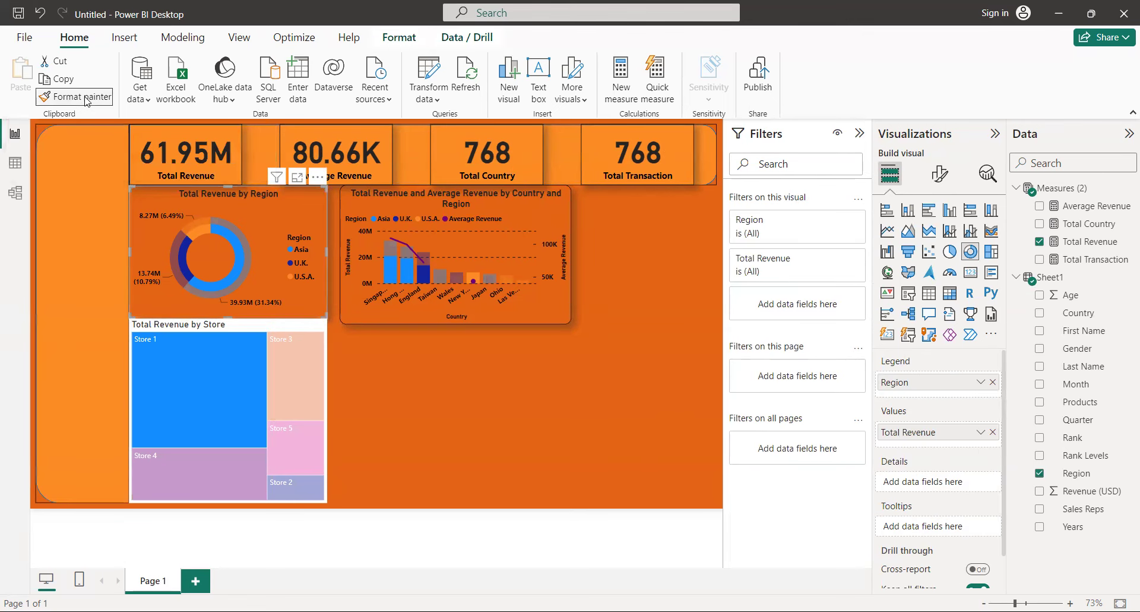
{"action": "left_click", "coordinate": [240, 384]}
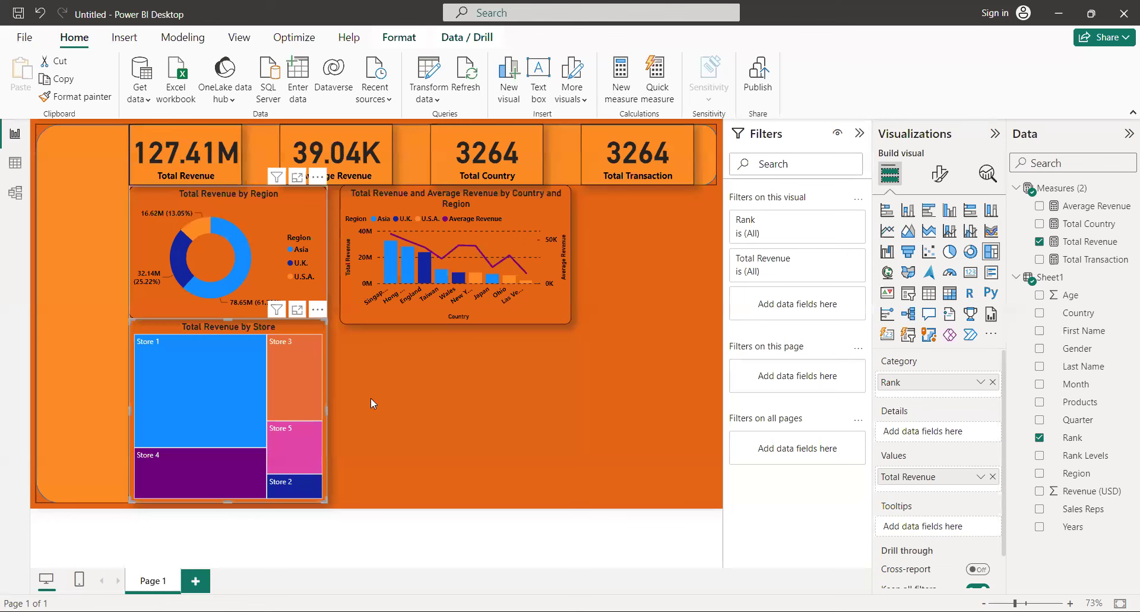
Step: Resize and move the treemap right of the combo chart, top-aligned with a small gap
{"action": "left_click", "coordinate": [371, 441]}
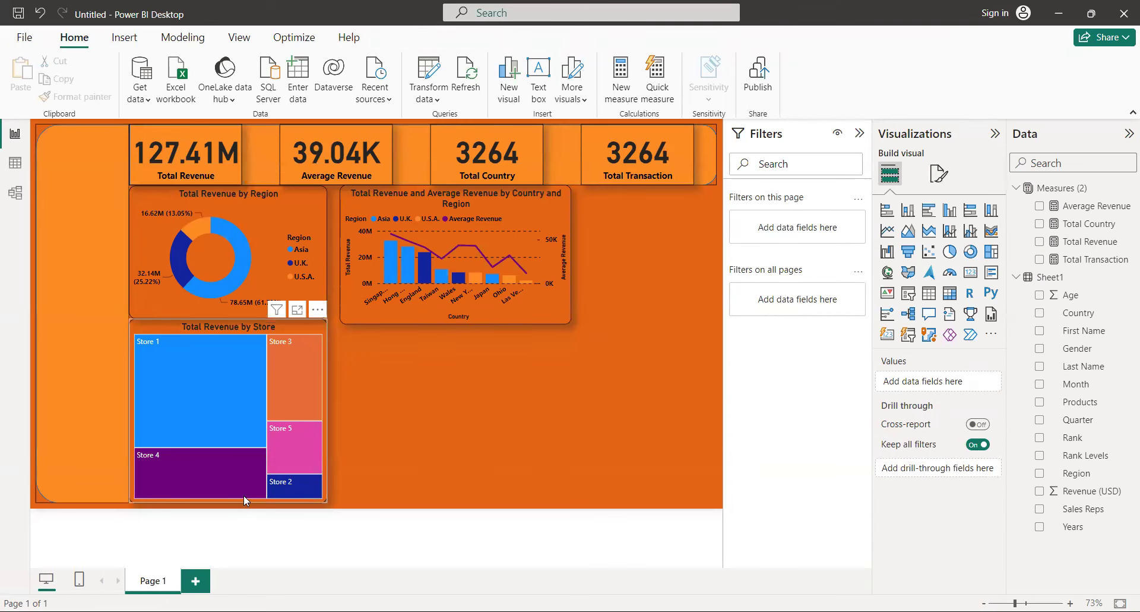
{"action": "mouse_move", "coordinate": [294, 379]}
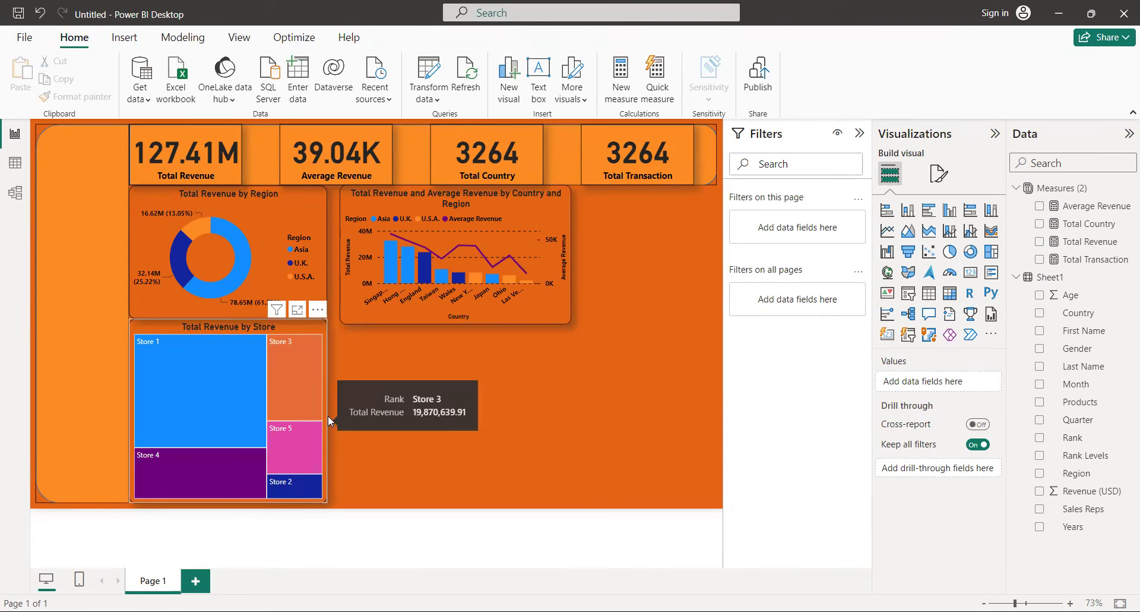
{"action": "left_click", "coordinate": [319, 415]}
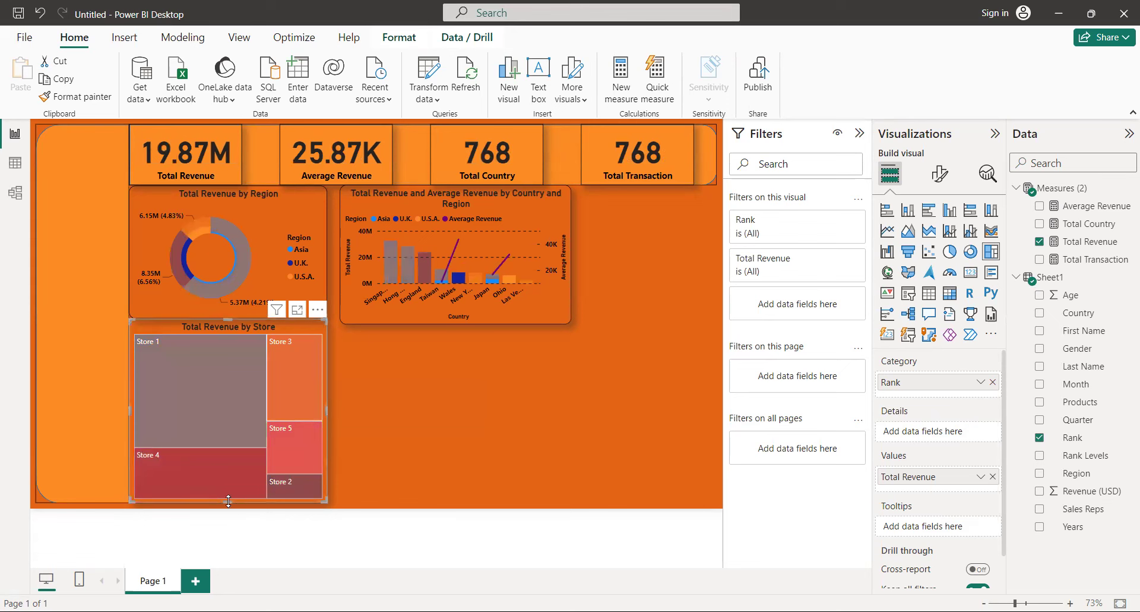
{"action": "mouse_move", "coordinate": [228, 502]}
{"action": "left_mouse_down"}
{"action": "mouse_move", "coordinate": [237, 420]}
{"action": "mouse_move", "coordinate": [625, 282]}
{"action": "left_mouse_up"}
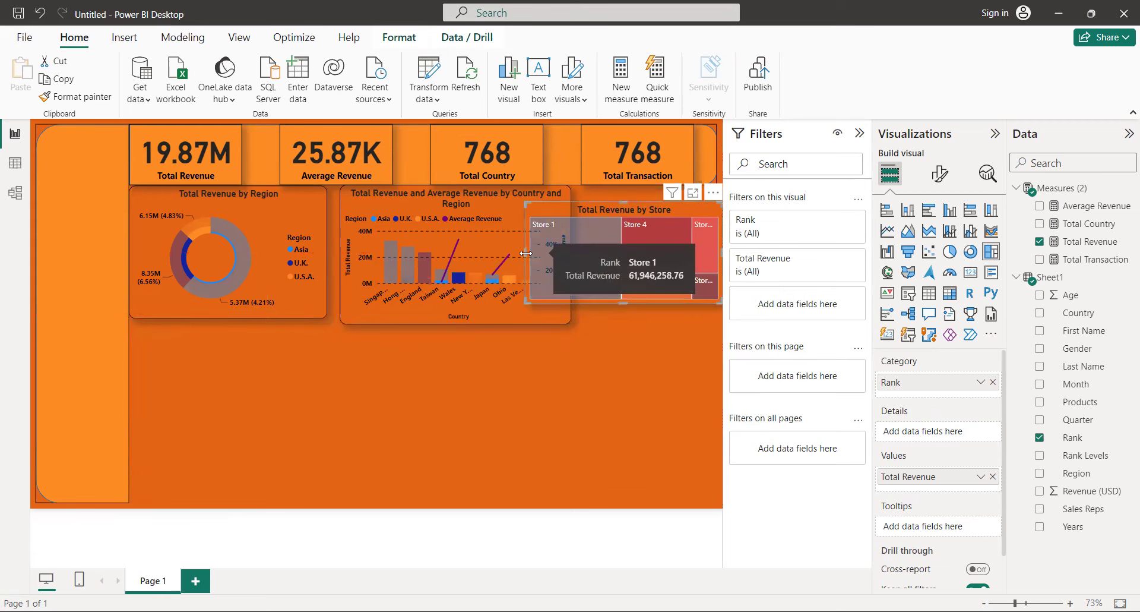
{"action": "left_click_drag", "start_coordinate": [526, 253], "coordinate": [574, 253]}
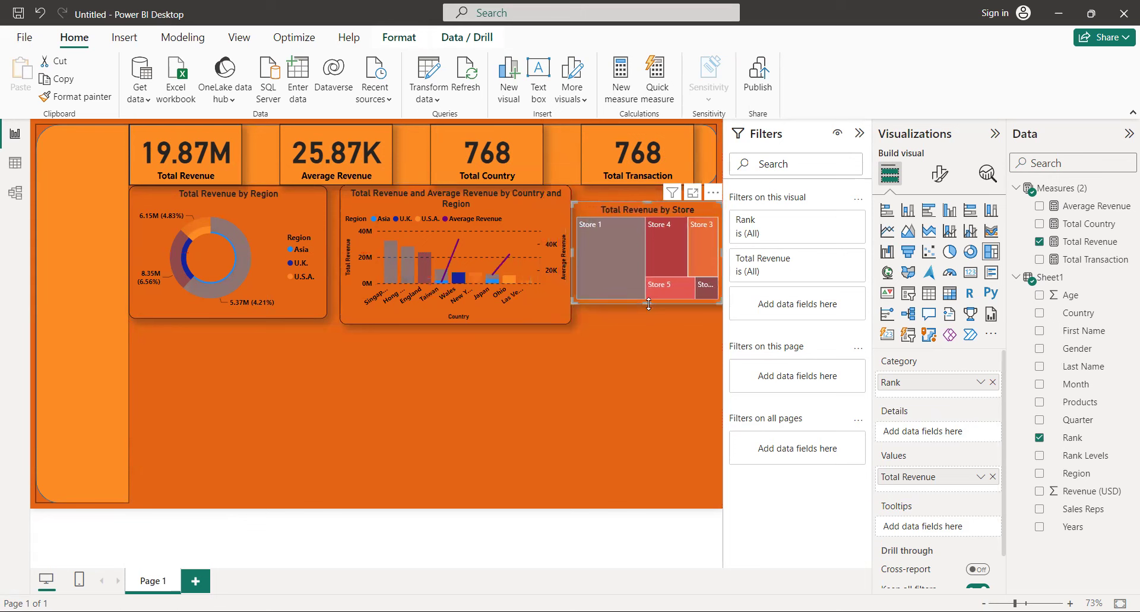
{"action": "left_click_drag", "start_coordinate": [649, 304], "coordinate": [650, 323]}
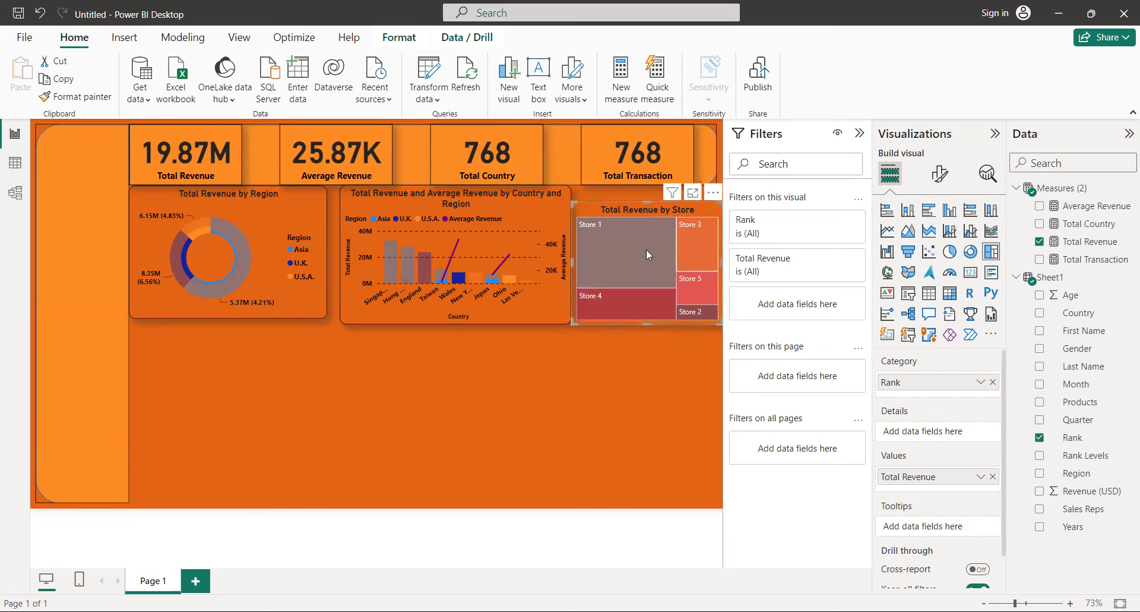
{"action": "left_click_drag", "start_coordinate": [649, 203], "coordinate": [652, 191]}
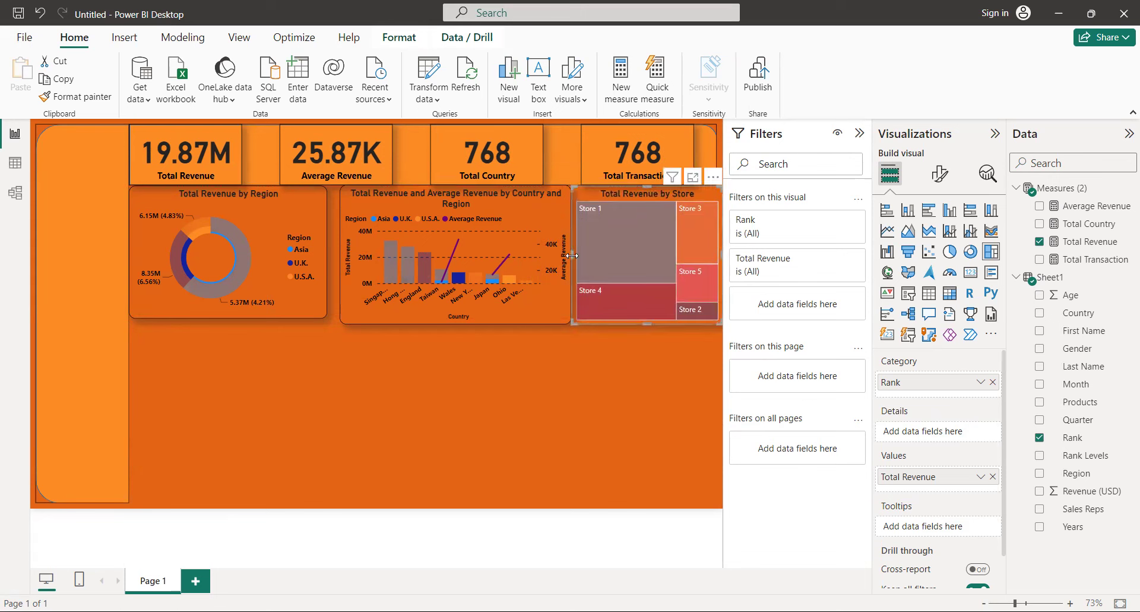
{"action": "left_click_drag", "start_coordinate": [571, 255], "coordinate": [579, 255]}
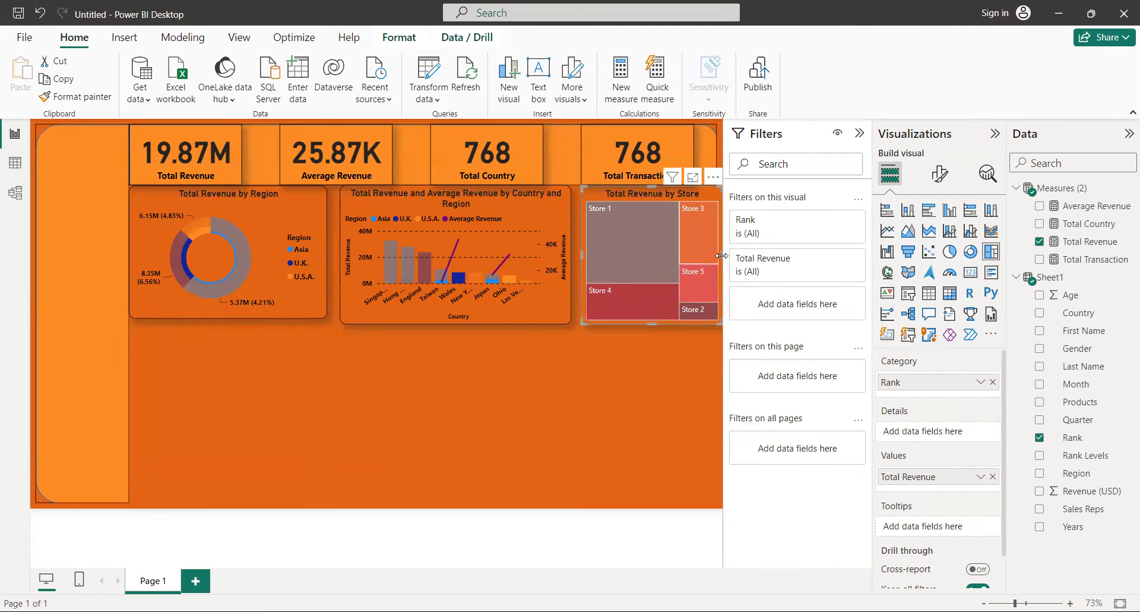
{"action": "left_click_drag", "start_coordinate": [719, 256], "coordinate": [714, 254]}
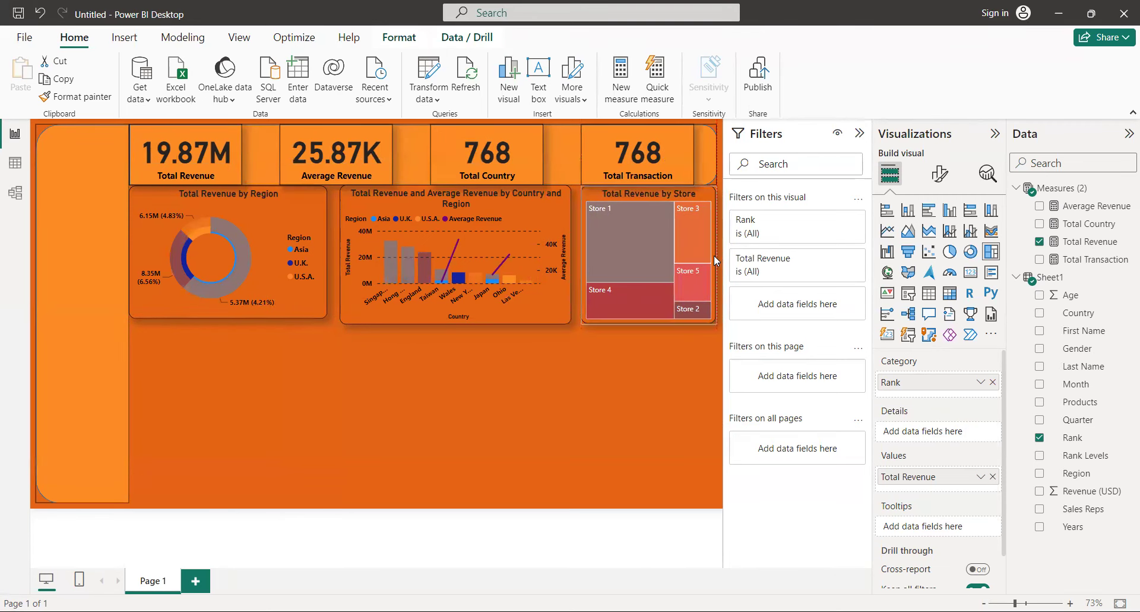
Step: Test treemap cross-filtering by filtering to Store 3 and Store 4, then clearing
{"action": "left_click", "coordinate": [658, 400]}
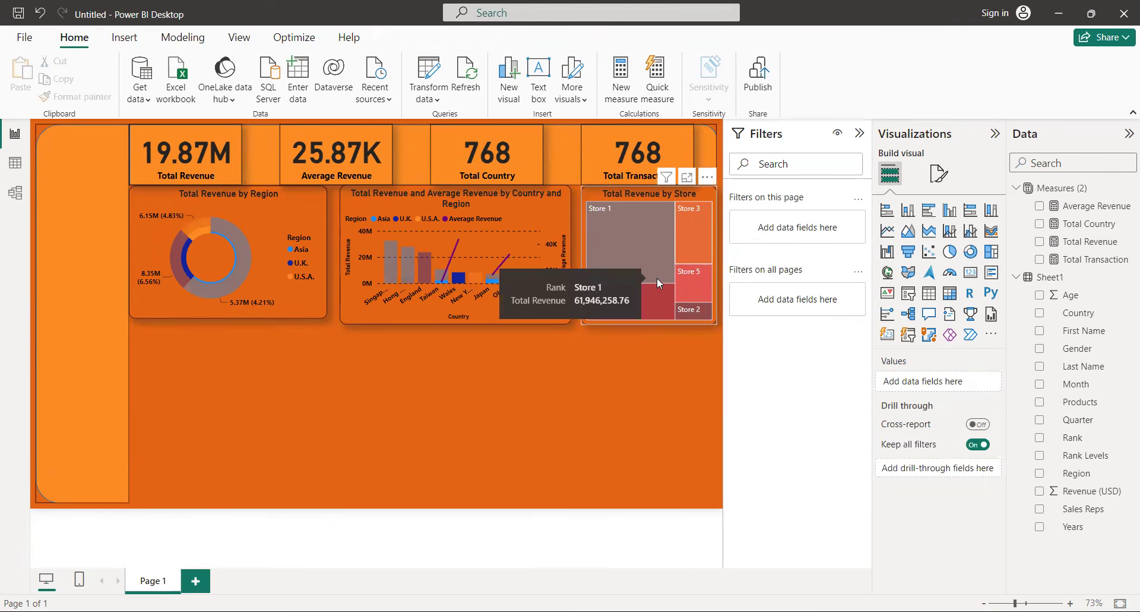
{"action": "left_click", "coordinate": [676, 214]}
{"action": "left_click", "coordinate": [679, 210]}
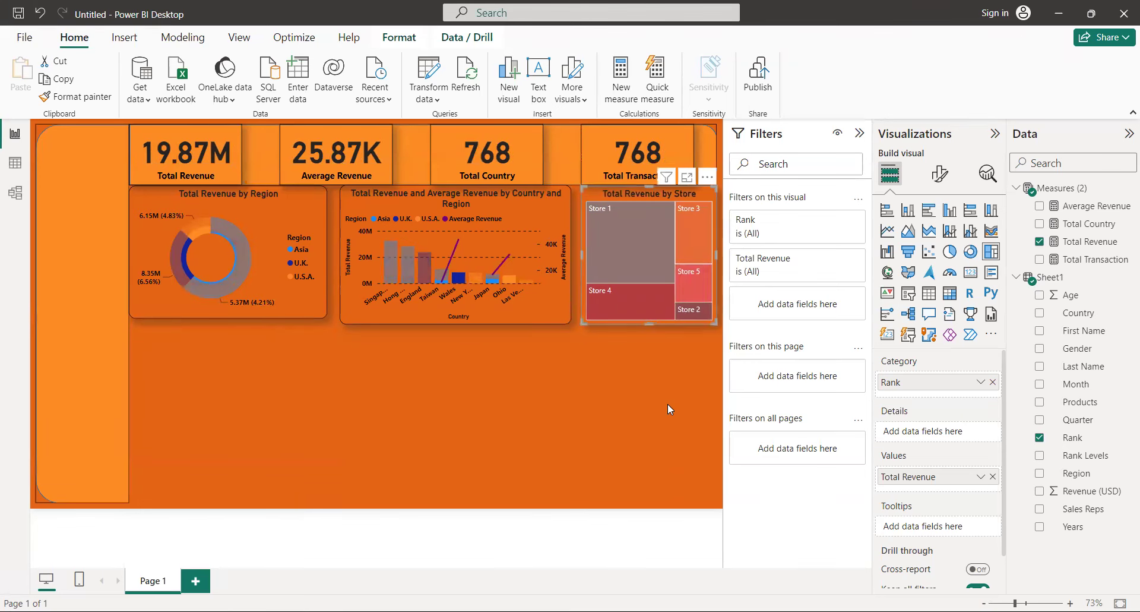
{"action": "left_click", "coordinate": [673, 225]}
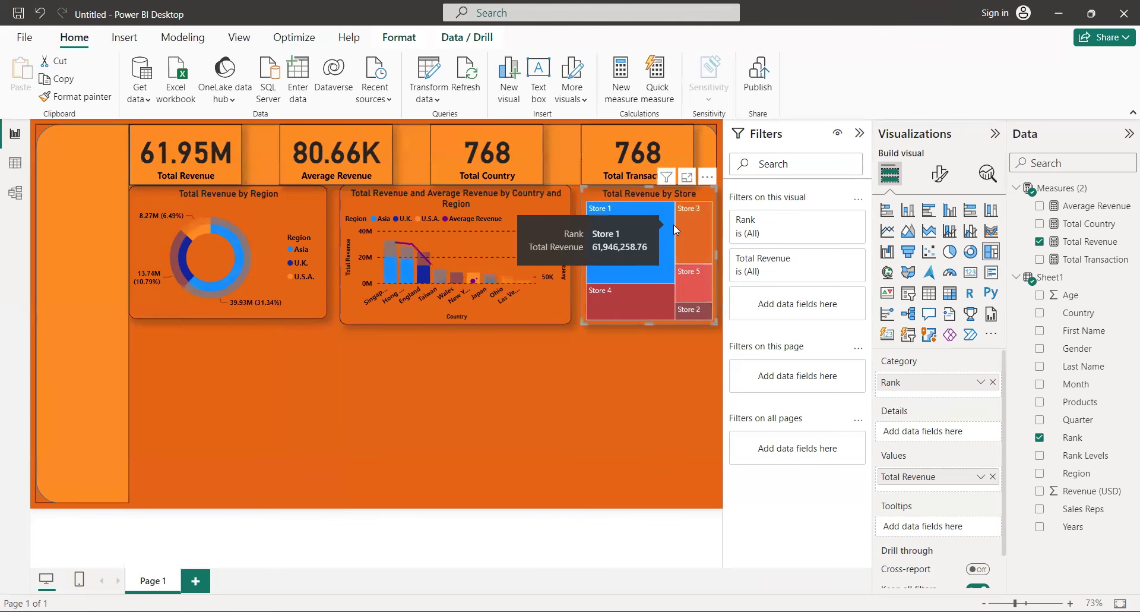
{"action": "left_click", "coordinate": [650, 420]}
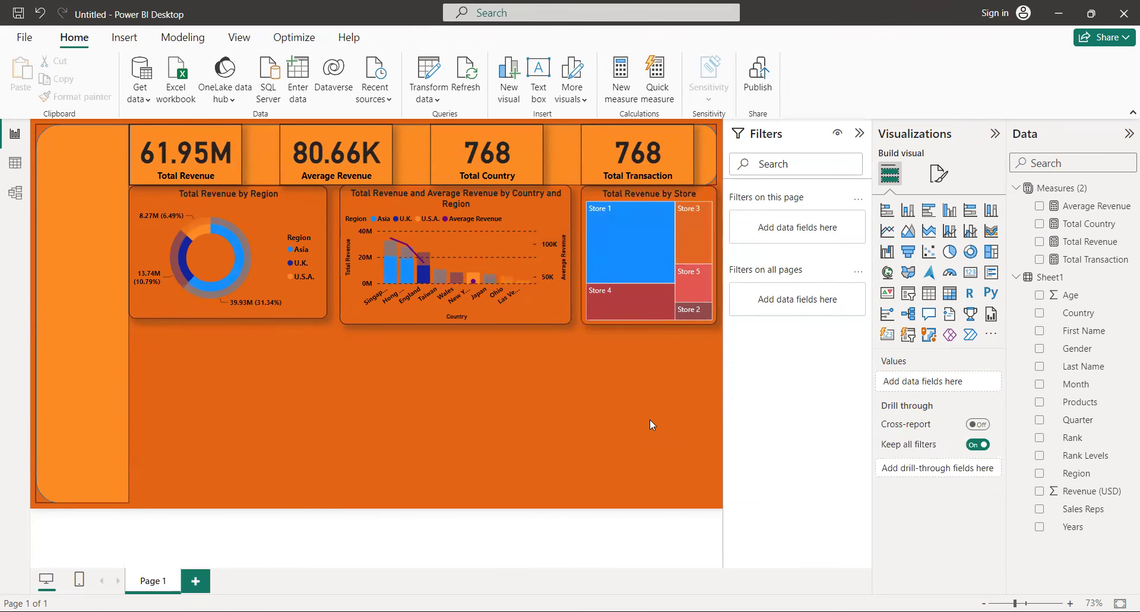
{"action": "left_click", "coordinate": [700, 221]}
{"action": "left_click", "coordinate": [670, 298]}
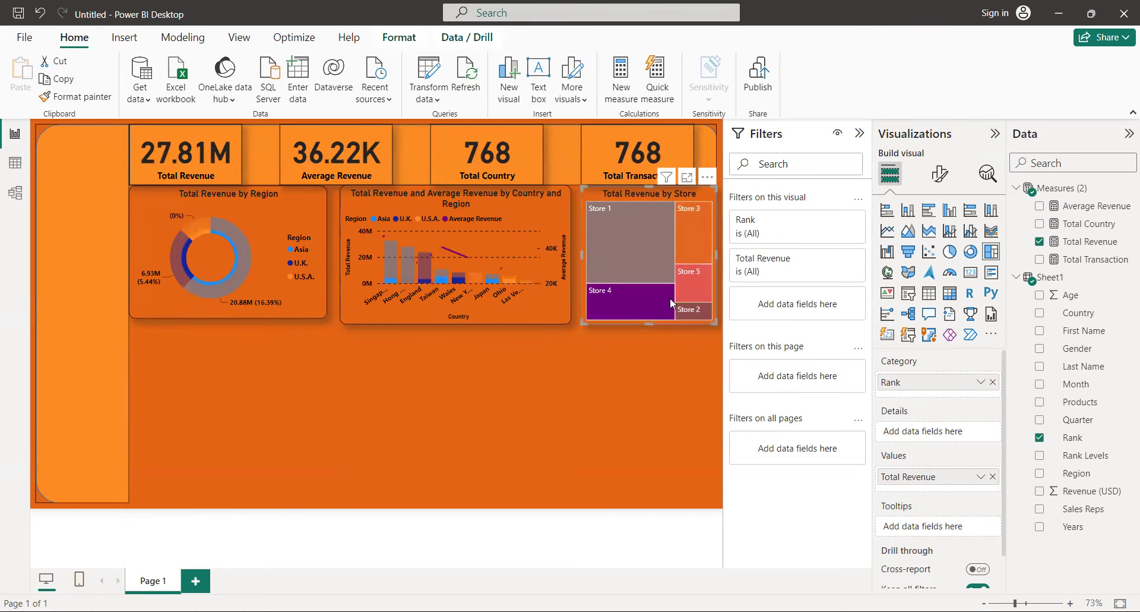
{"action": "left_click", "coordinate": [672, 258]}
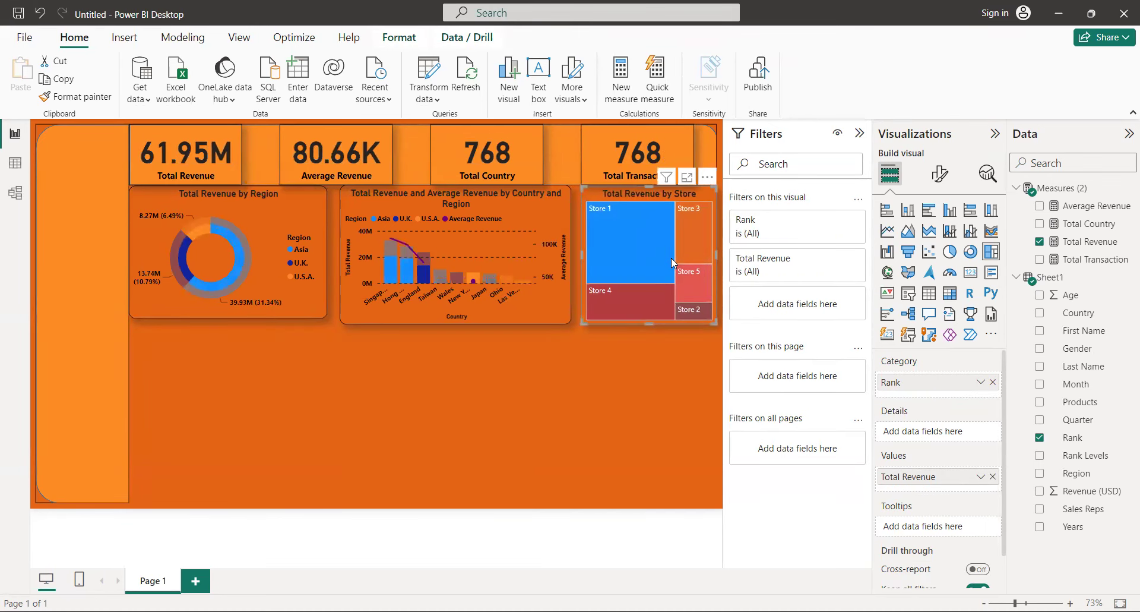
Step: Remove the accidentally created Q&A visual from the page
{"action": "double_click", "coordinate": [547, 355]}
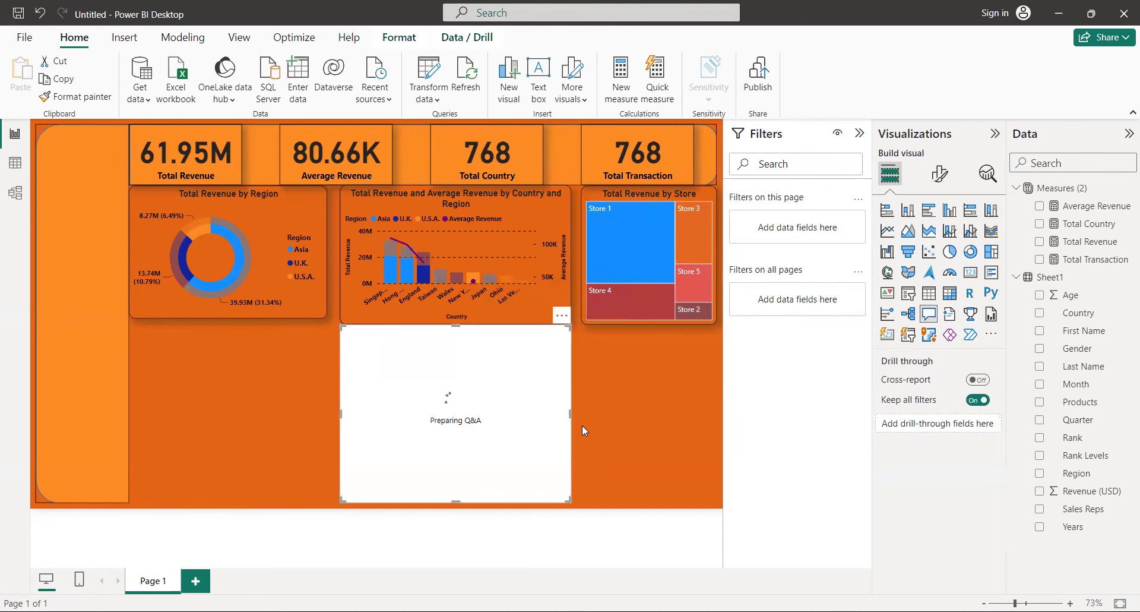
{"action": "left_click", "coordinate": [562, 316]}
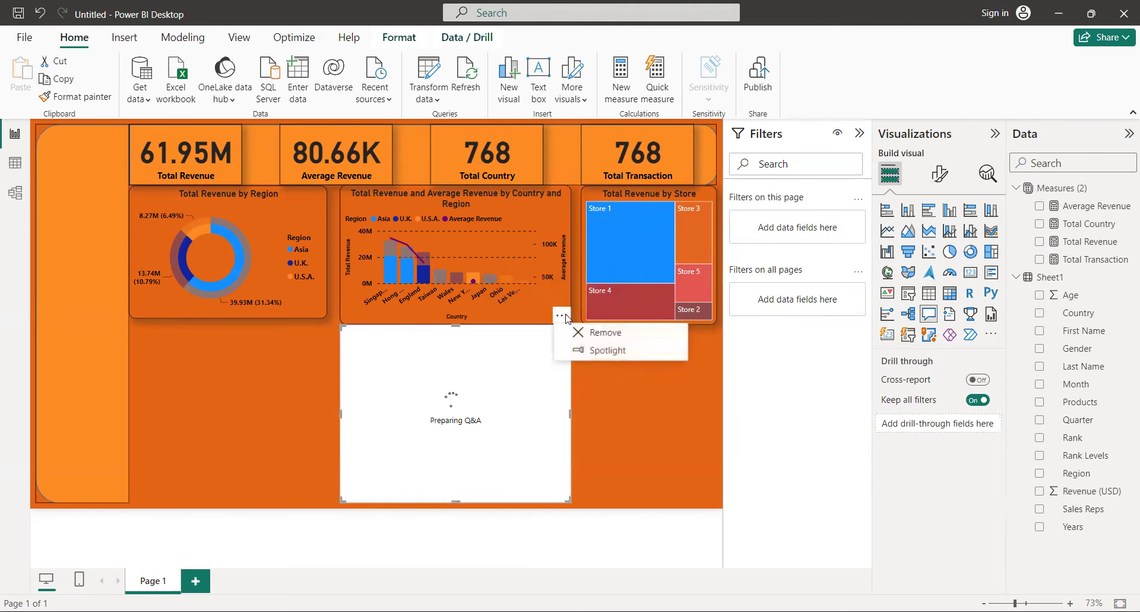
{"action": "left_click", "coordinate": [597, 333]}
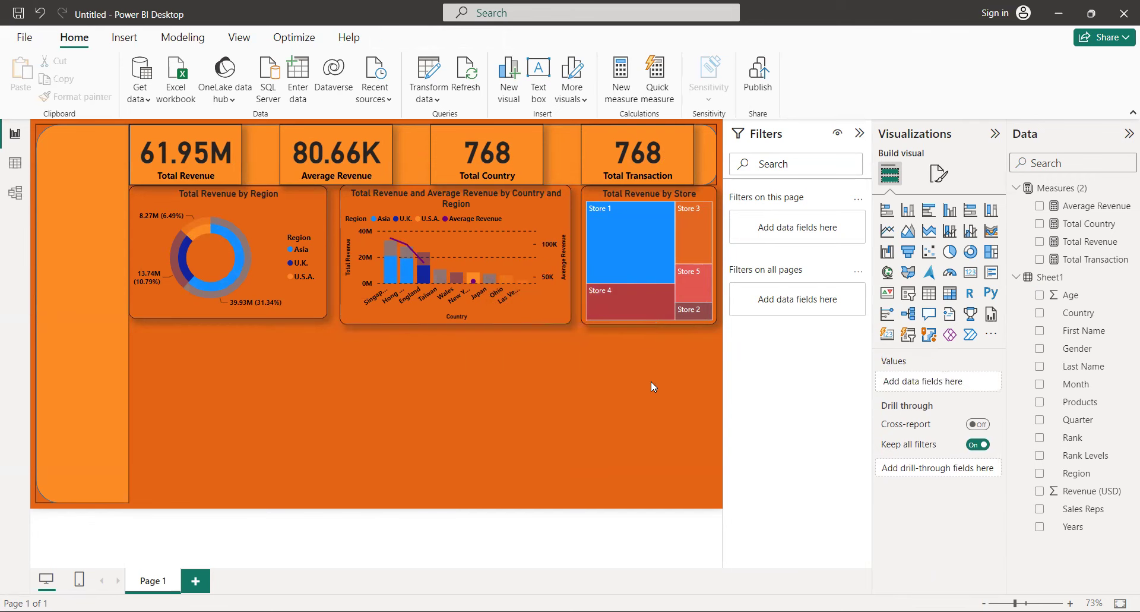
Step: Filter through Stores 2, 3 and 1, finishing filtered to Store 4
{"action": "left_click", "coordinate": [679, 316]}
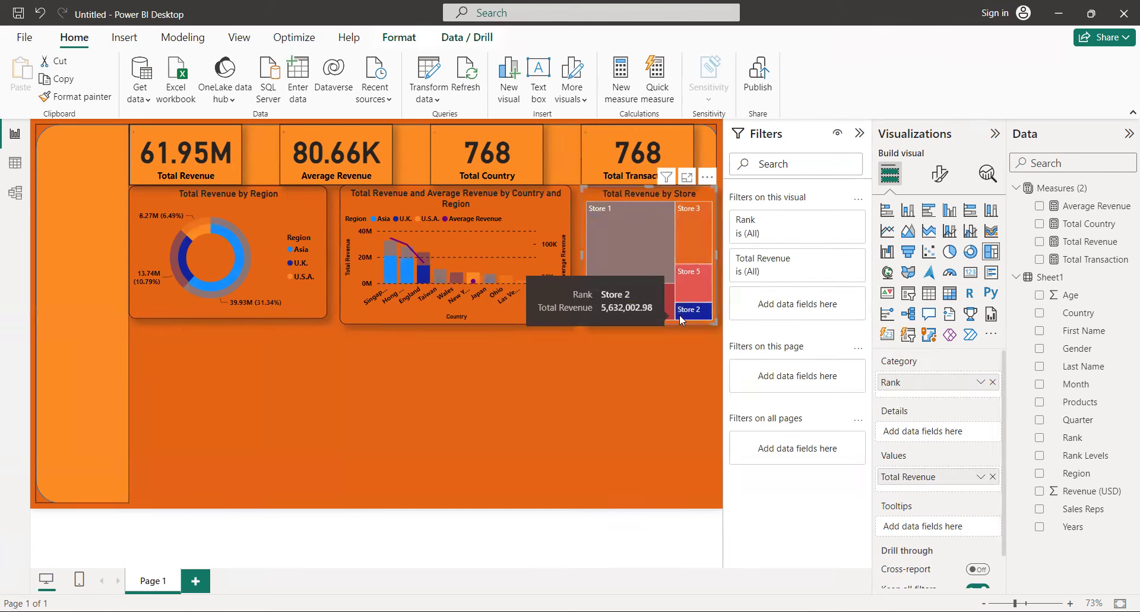
{"action": "left_click", "coordinate": [682, 241]}
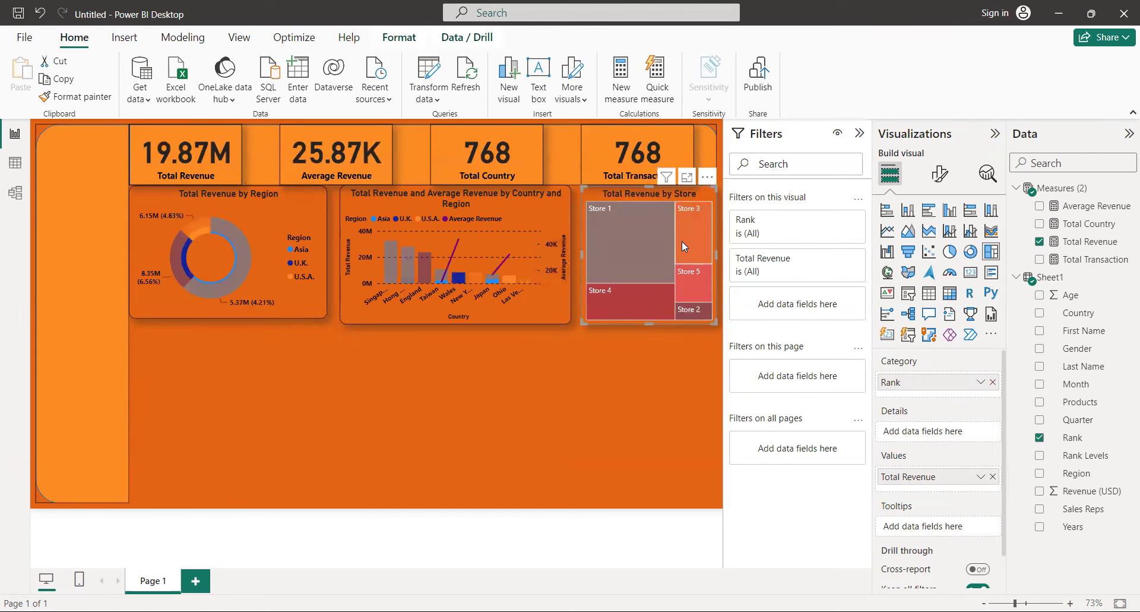
{"action": "left_click", "coordinate": [647, 214]}
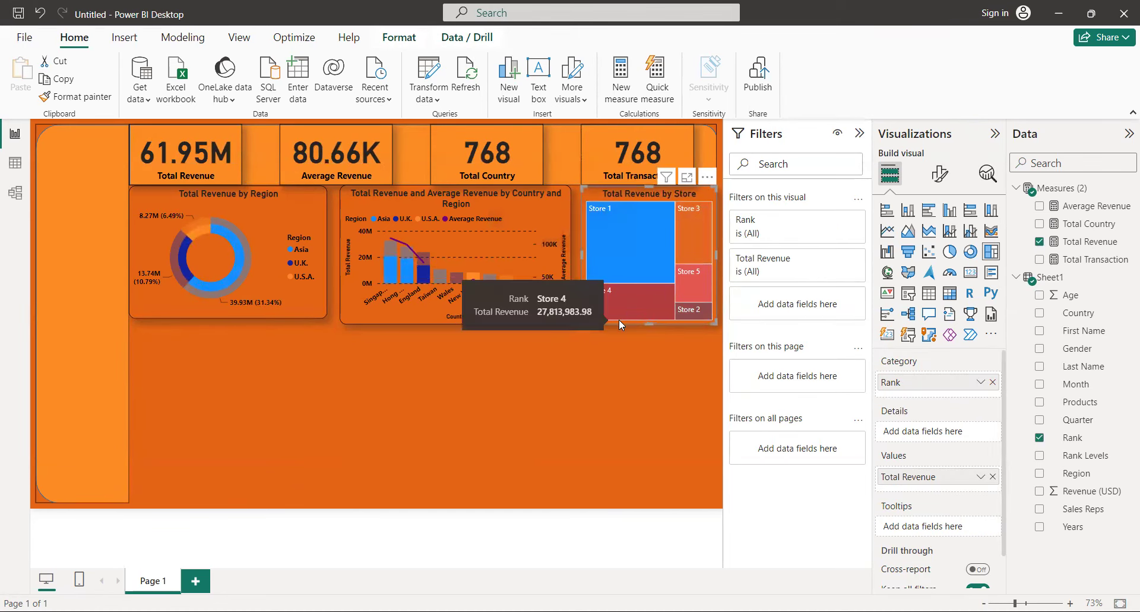
{"action": "left_click", "coordinate": [619, 315]}
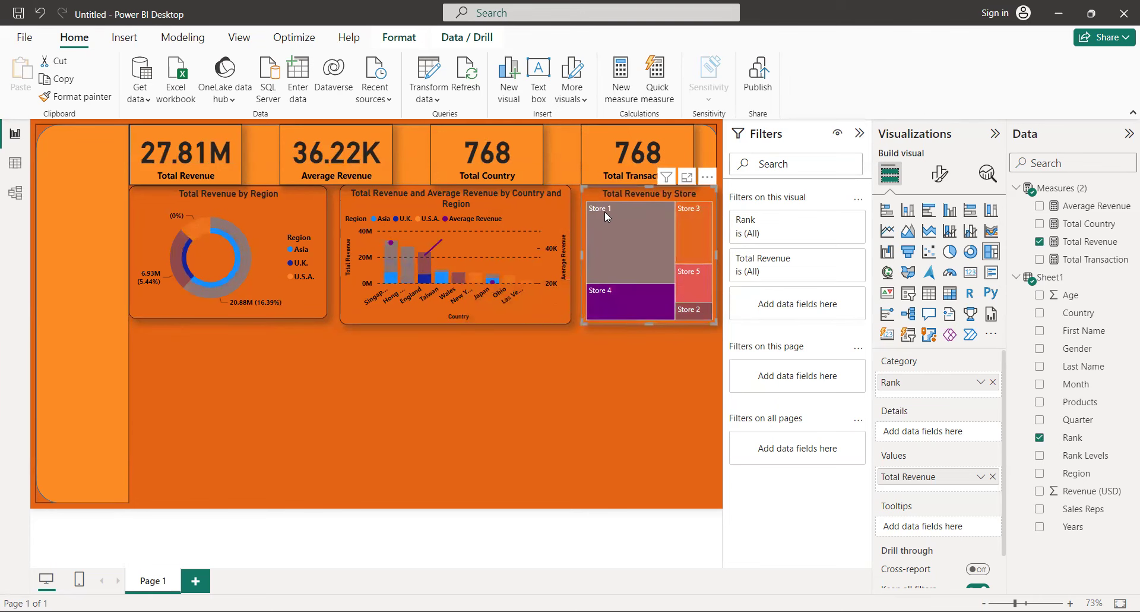
{"action": "mouse_move", "coordinate": [630, 241]}
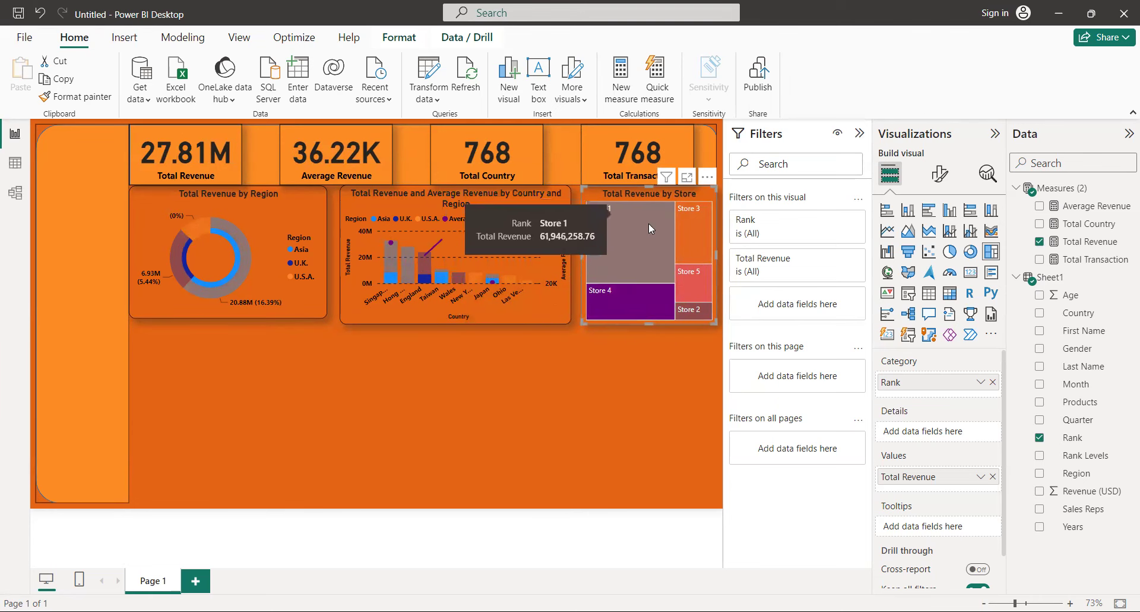
{"action": "left_click", "coordinate": [425, 406]}
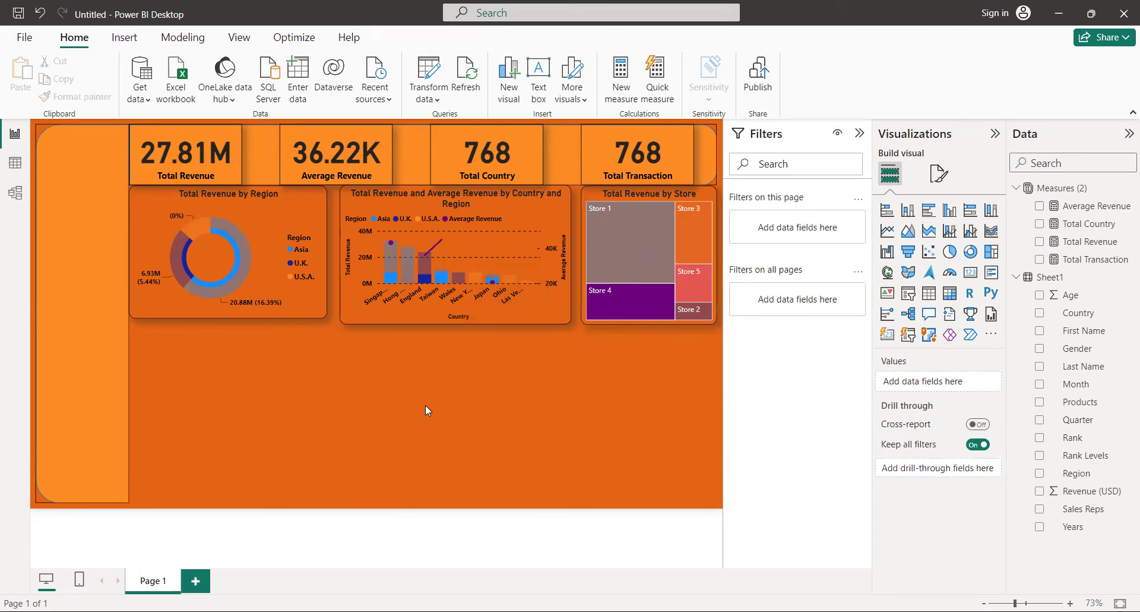